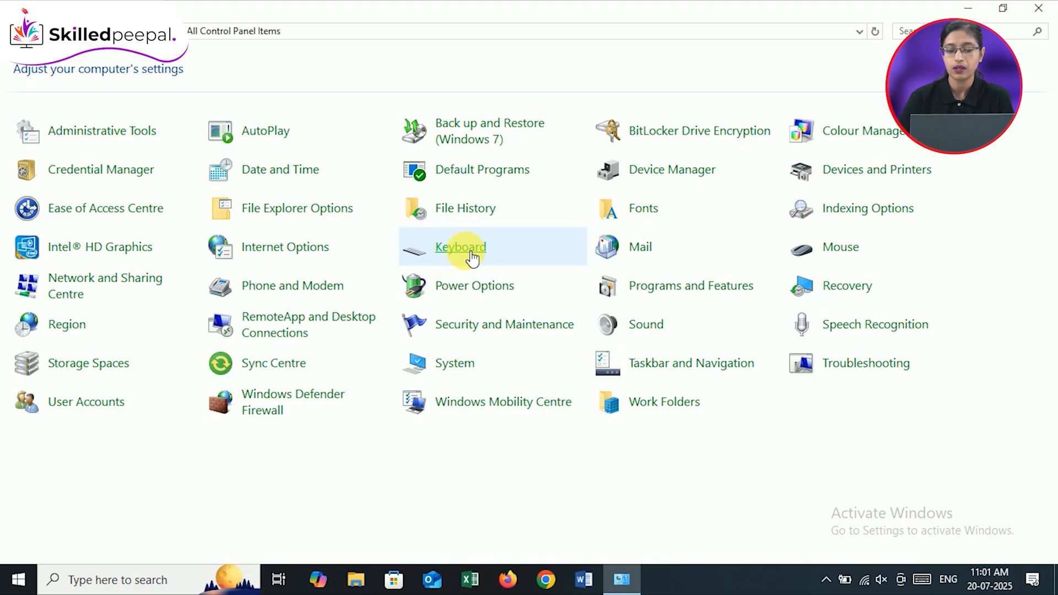
# Open the Keyboard properties and set the repeat delay one notch below Short and the repeat rate to Fast.
pyautogui.click(472, 254)
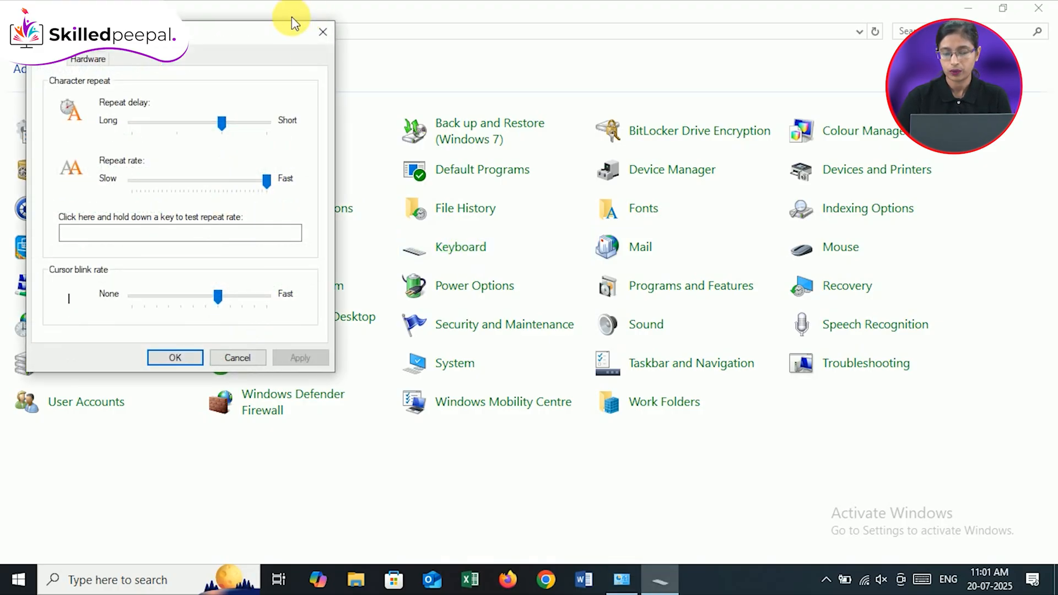
pyautogui.moveTo(276, 33); pyautogui.dragTo(564, 53)
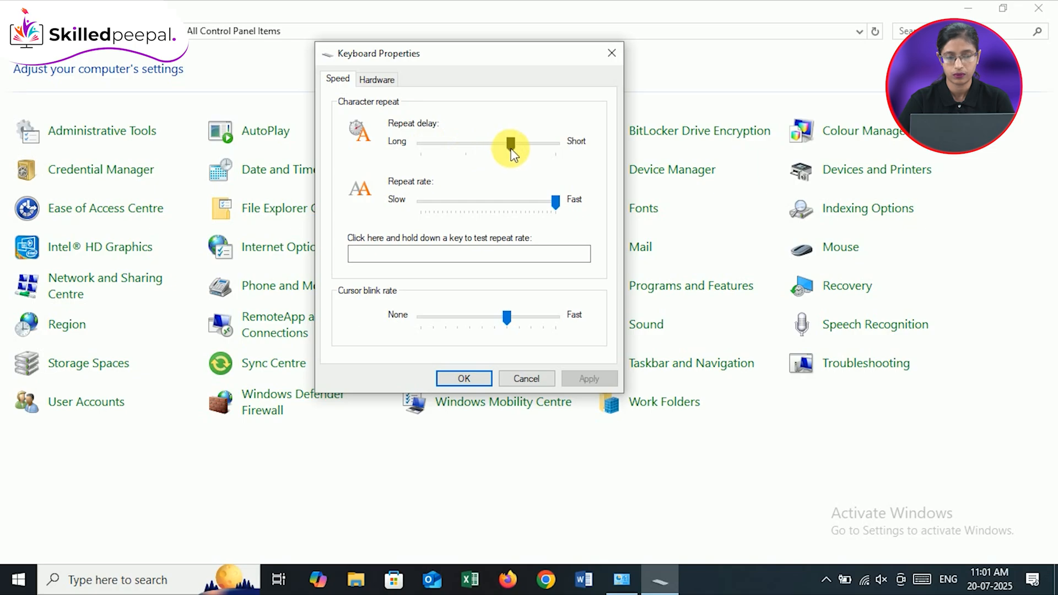
pyautogui.moveTo(484, 150); pyautogui.dragTo(513, 155)
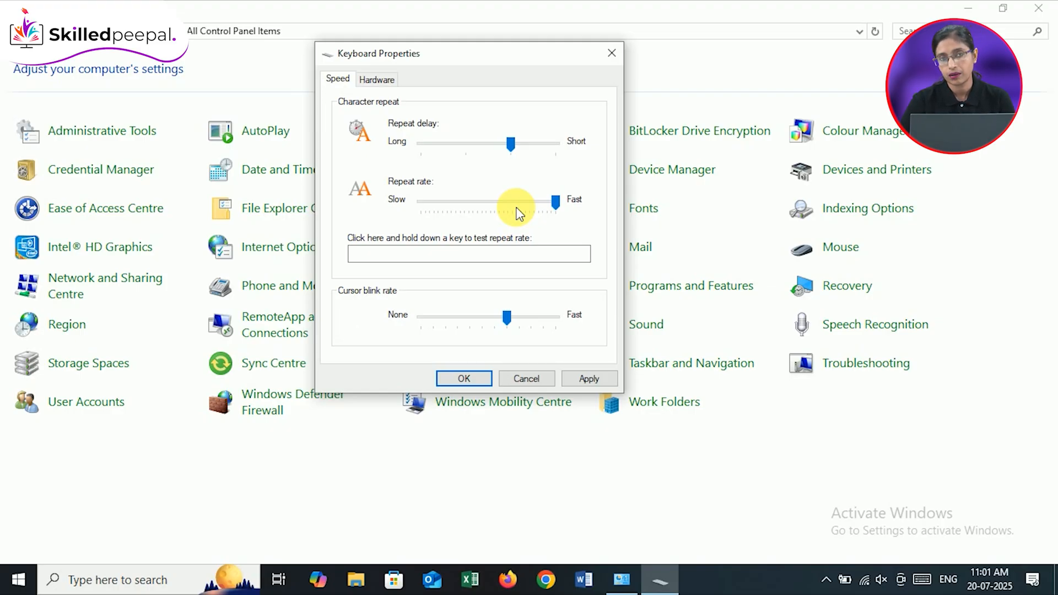
pyautogui.click(518, 209)
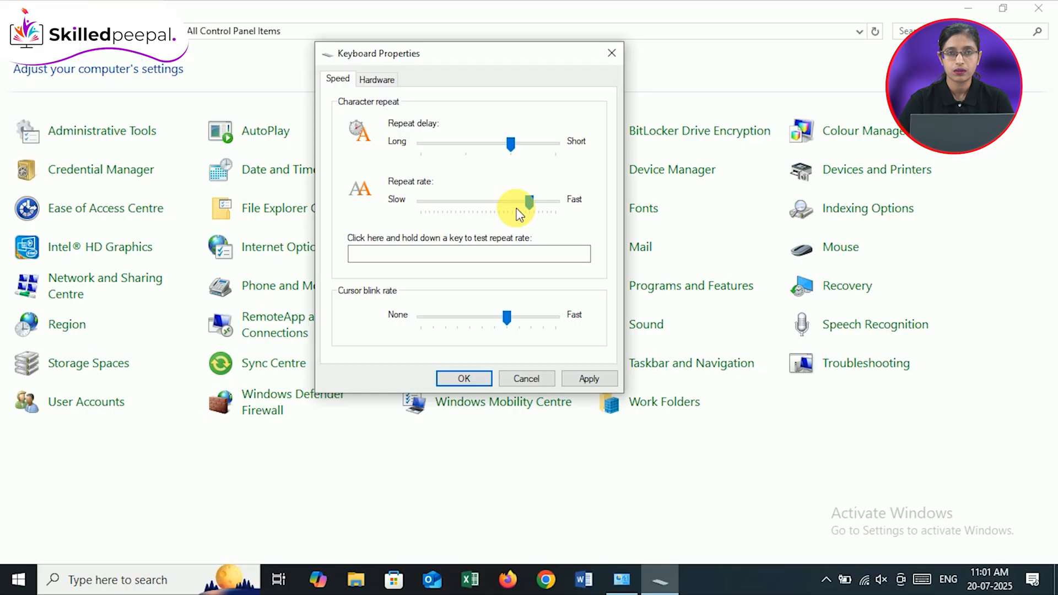
pyautogui.moveTo(530, 205); pyautogui.dragTo(572, 212)
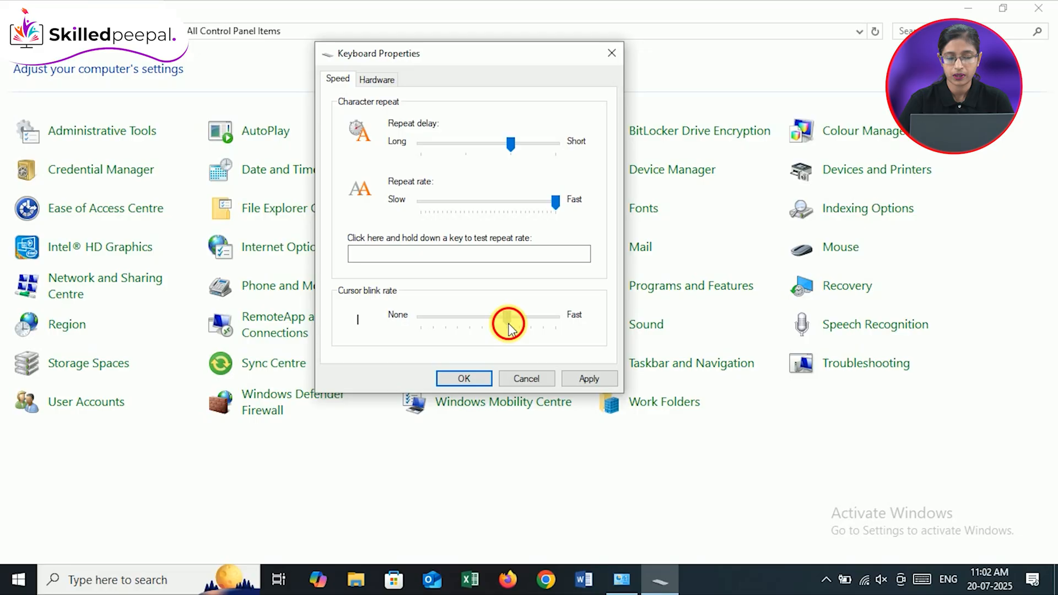
# Try the cursor blink rate at Fast and None, and set it three notches below Fast.
pyautogui.moveTo(505, 323); pyautogui.dragTo(568, 326)
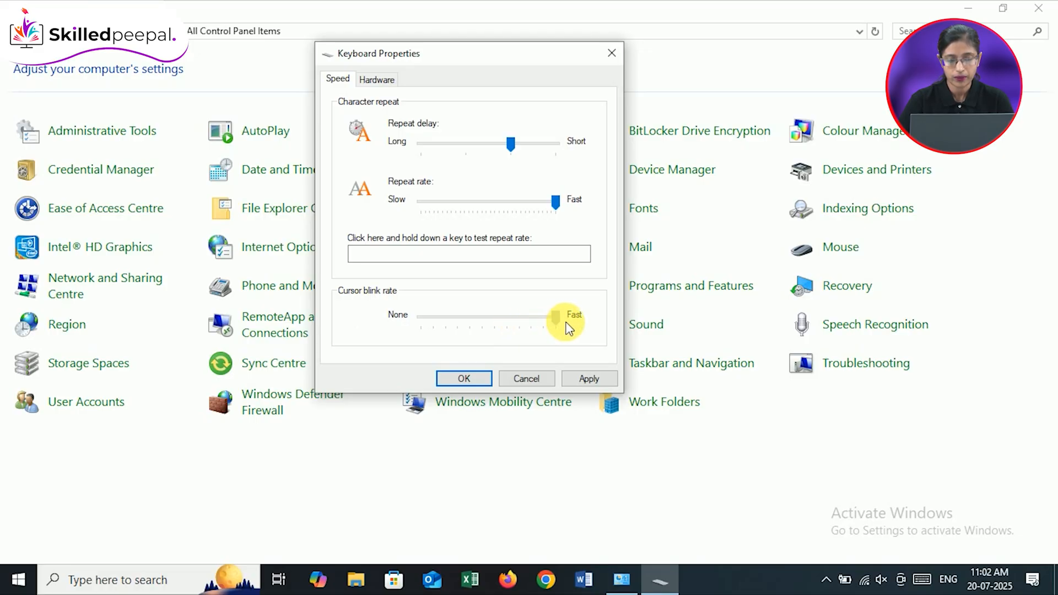
pyautogui.click(560, 324)
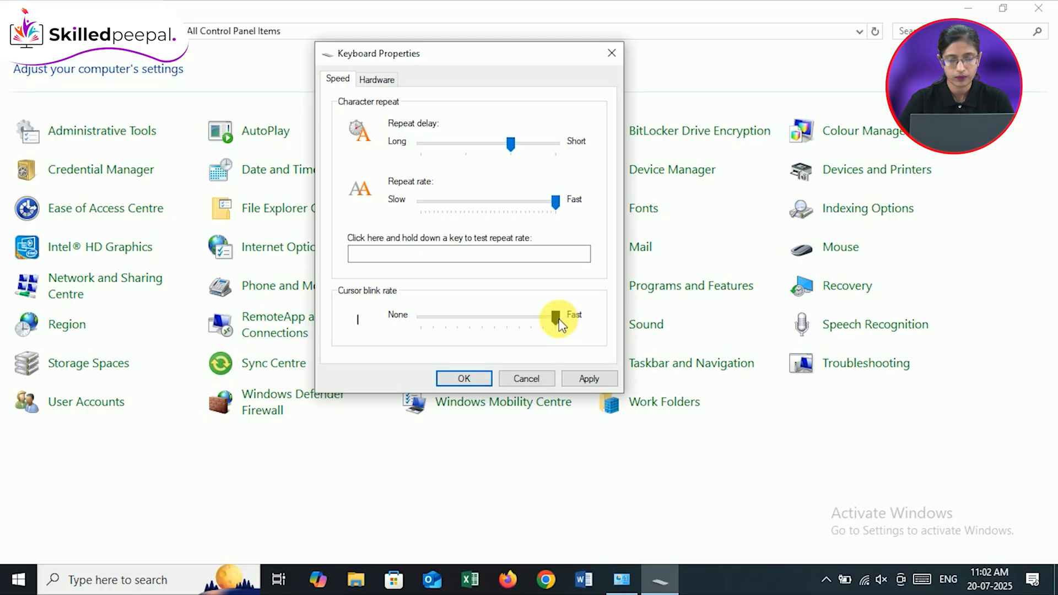
pyautogui.moveTo(560, 325); pyautogui.dragTo(490, 319)
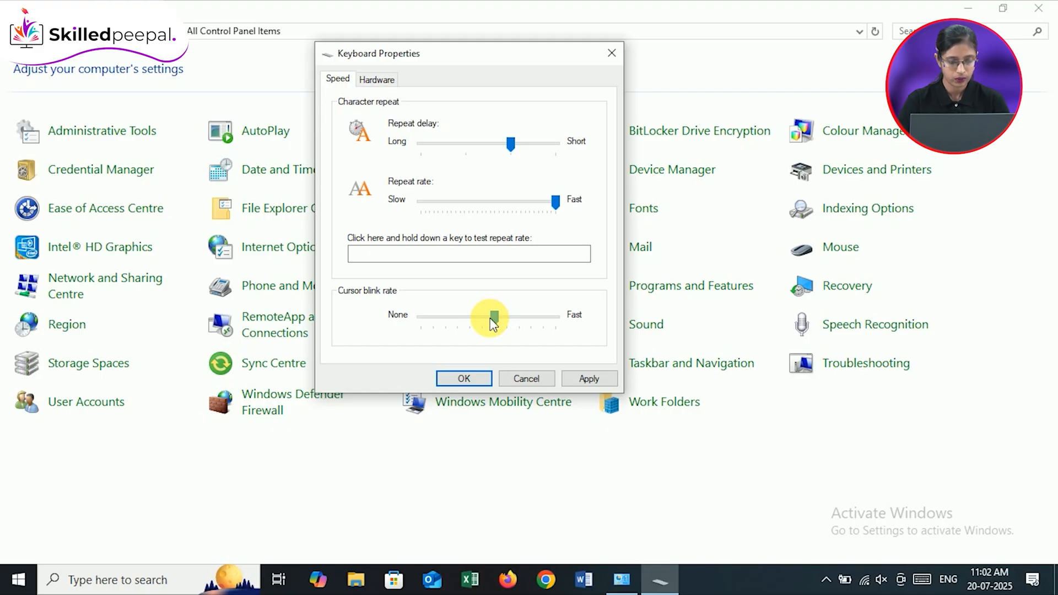
pyautogui.moveTo(491, 320); pyautogui.dragTo(419, 327)
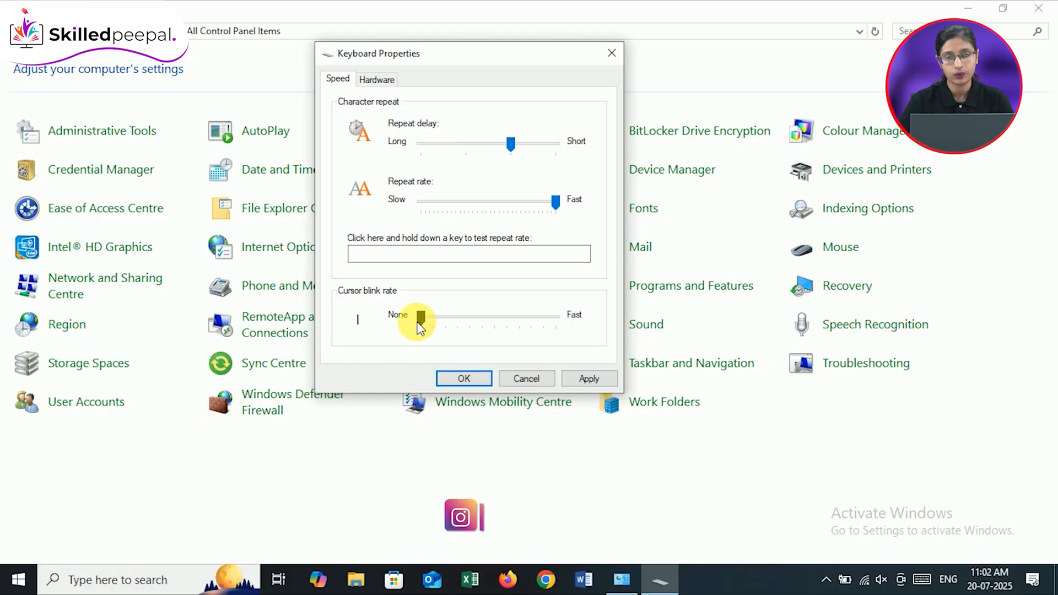
pyautogui.moveTo(422, 326); pyautogui.dragTo(518, 327)
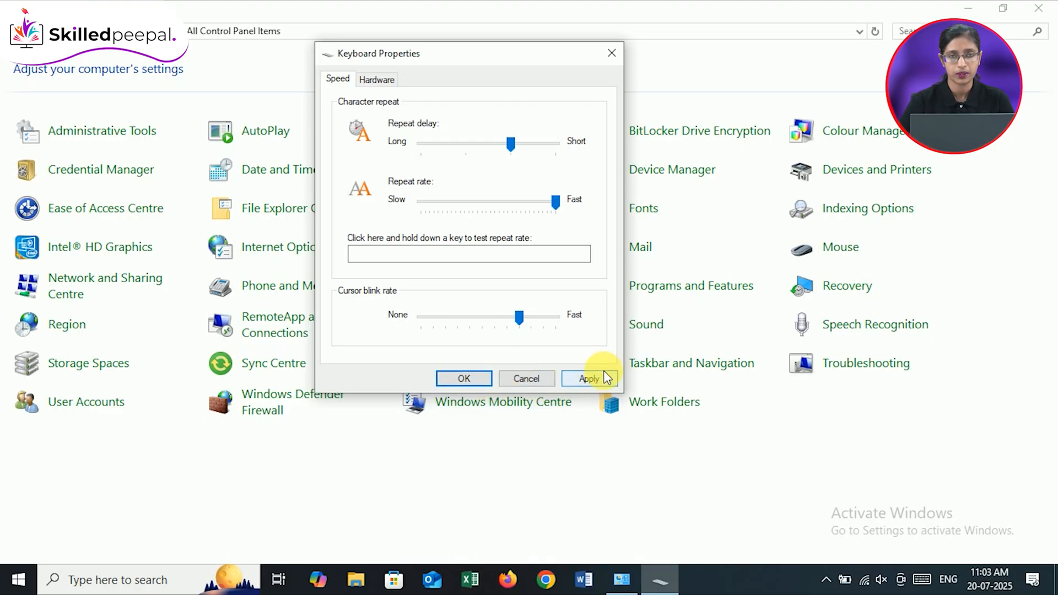
# Examine the hardware information of the Standard PS/2 Keyboard, including its manufacturer, location and device status.
pyautogui.click(371, 86)
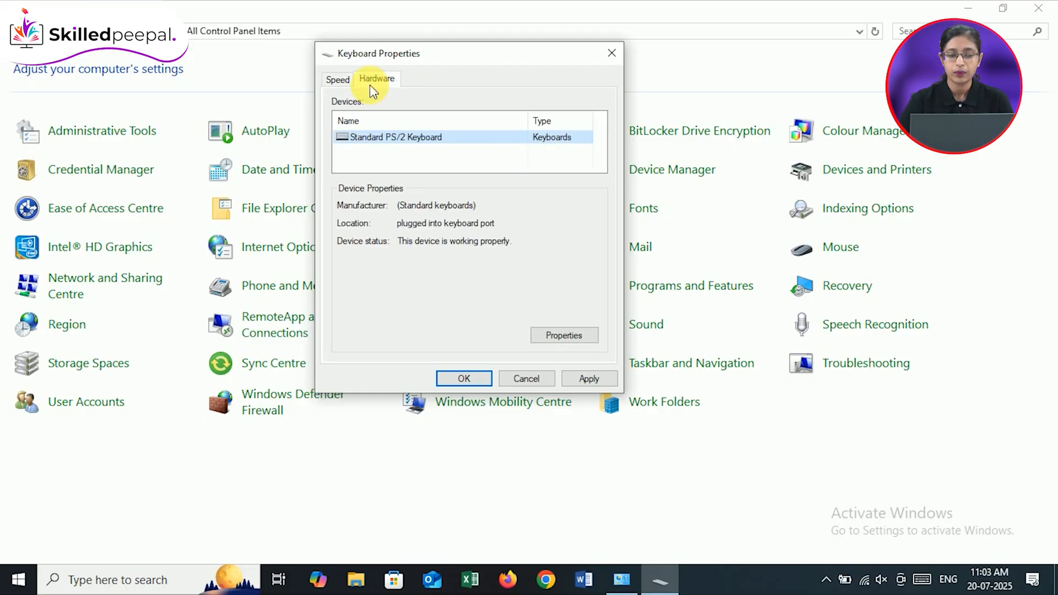
pyautogui.click(337, 79)
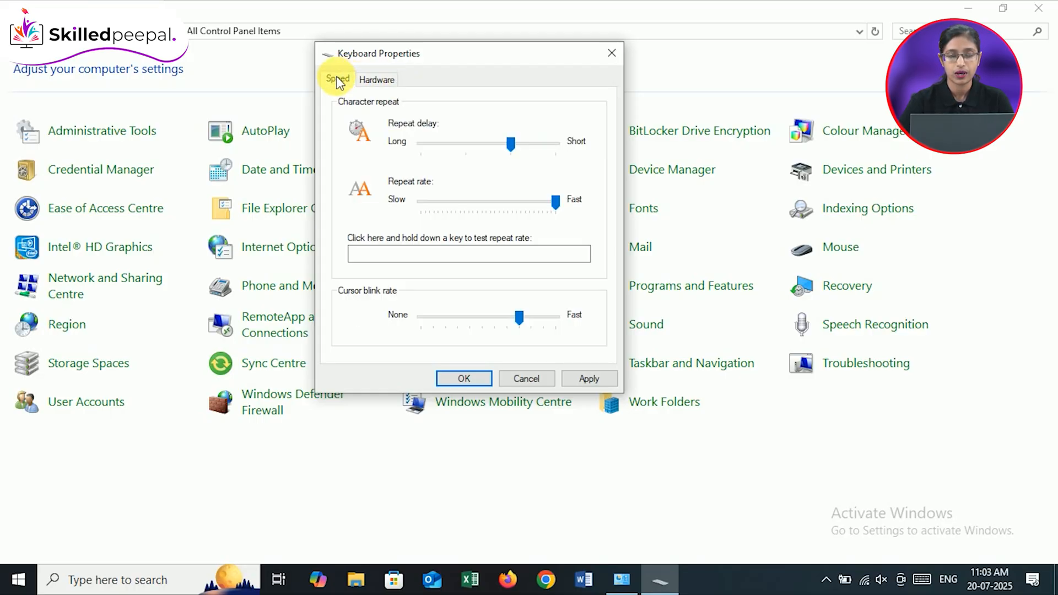
pyautogui.click(369, 81)
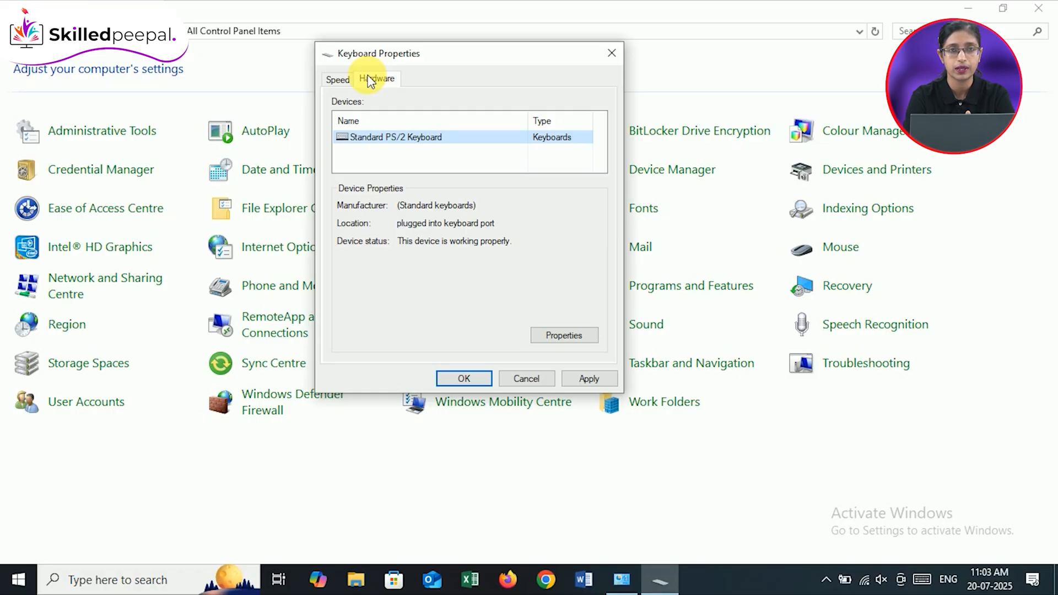
pyautogui.click(385, 138)
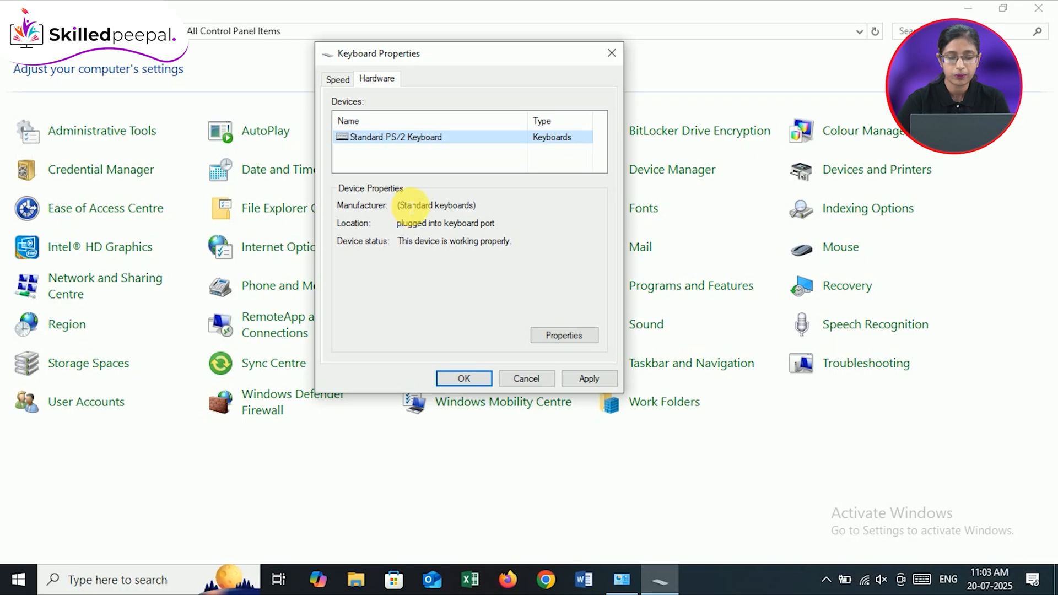
pyautogui.moveTo(397, 205); pyautogui.dragTo(478, 206)
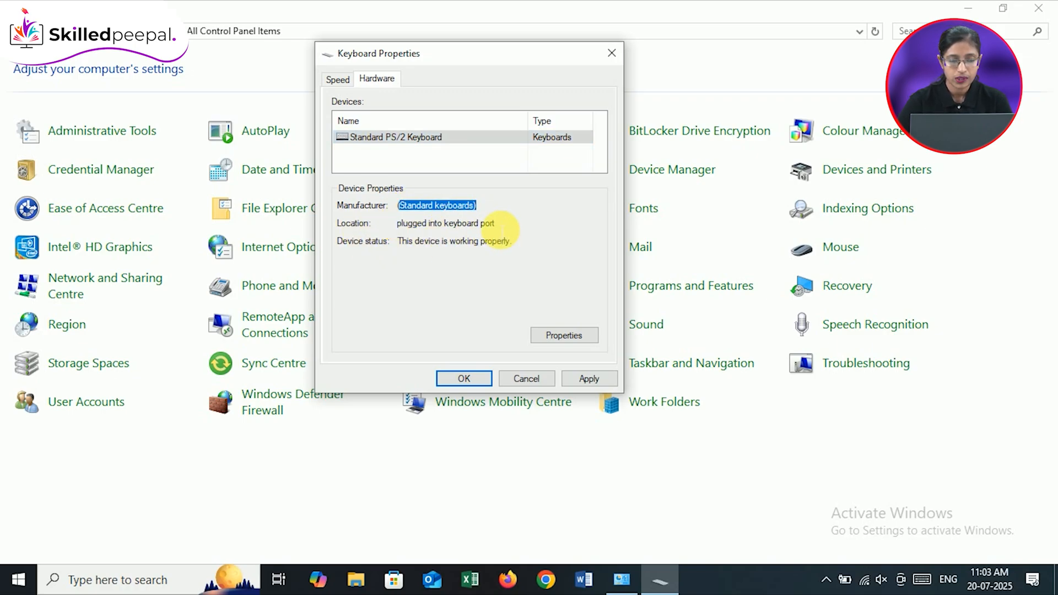
pyautogui.moveTo(498, 225); pyautogui.dragTo(311, 238)
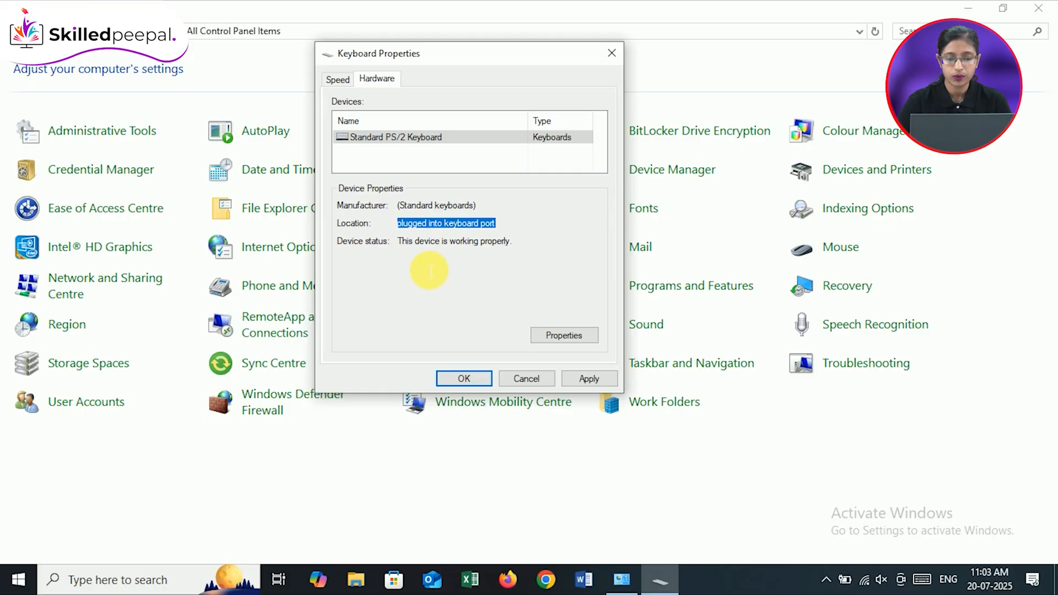
pyautogui.moveTo(403, 242); pyautogui.dragTo(516, 253)
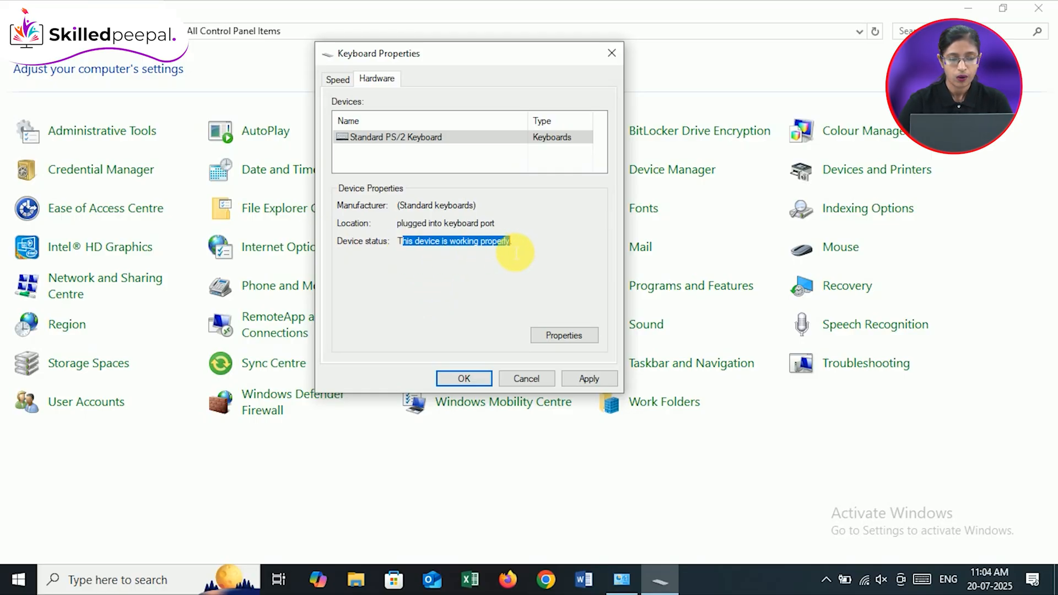
pyautogui.click(481, 274)
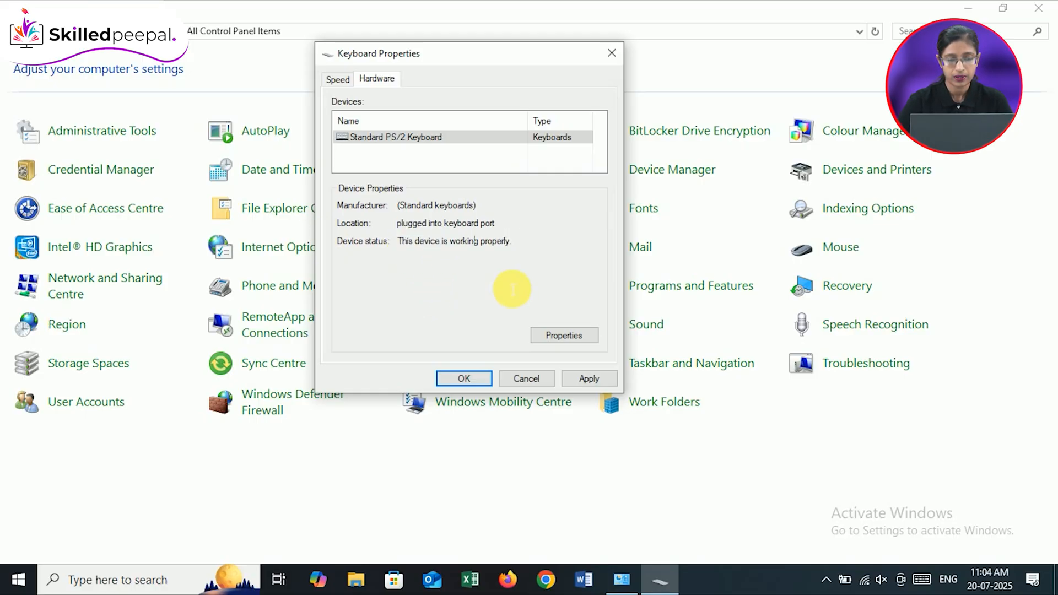
# Open the Standard PS/2 Keyboard's own properties and review its device type, manufacturer and location.
pyautogui.click(565, 336)
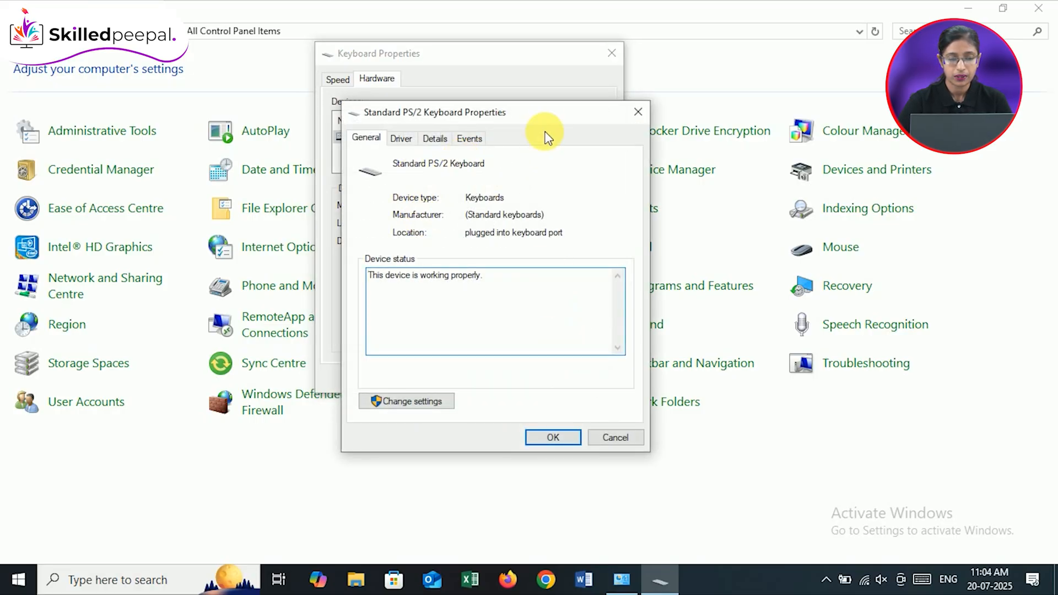
pyautogui.moveTo(553, 113); pyautogui.dragTo(585, 72)
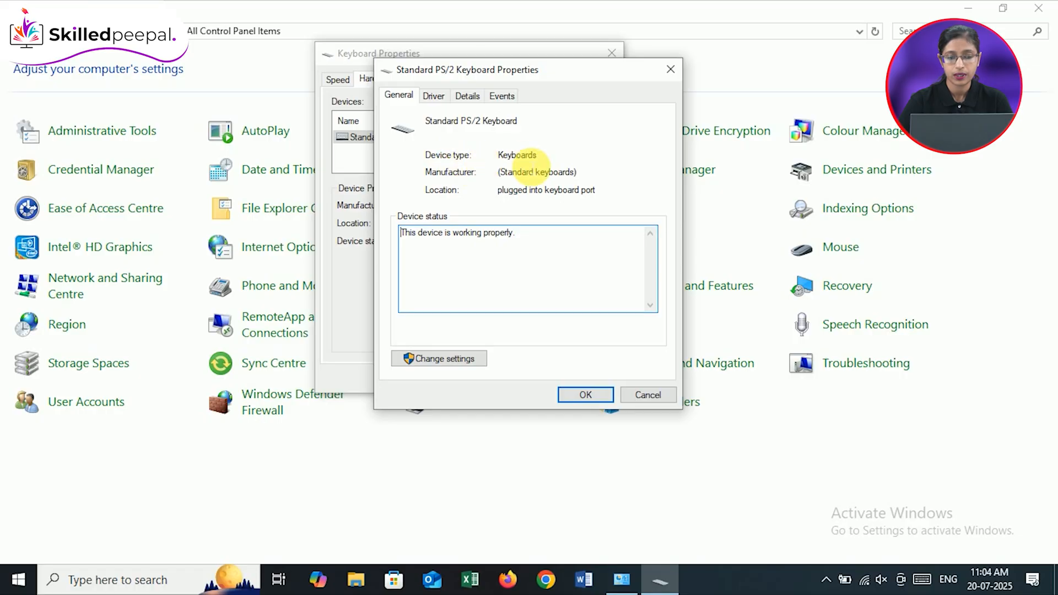
pyautogui.moveTo(502, 155); pyautogui.dragTo(584, 155)
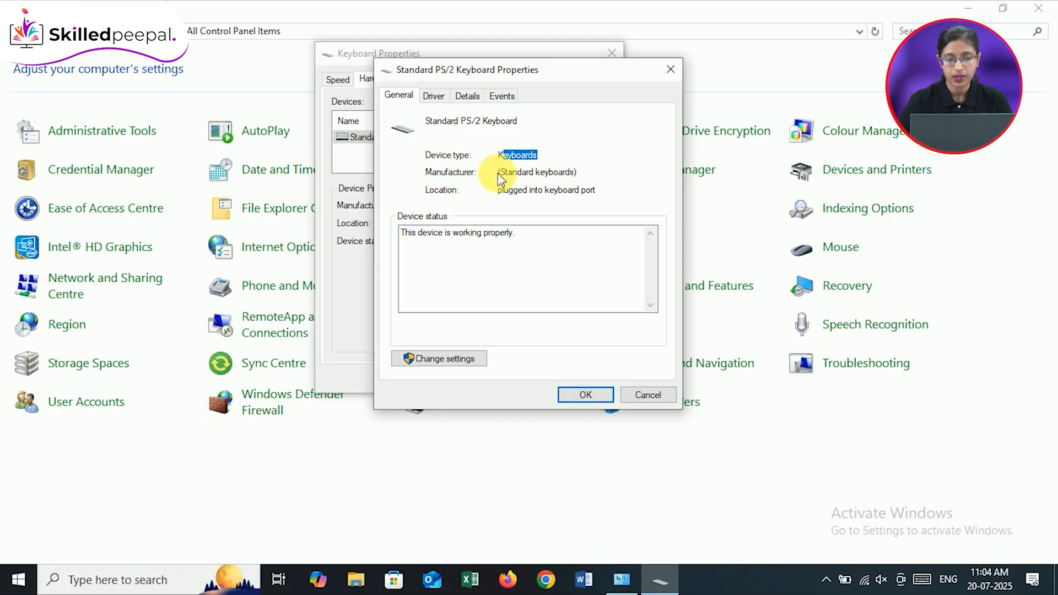
pyautogui.click(587, 174)
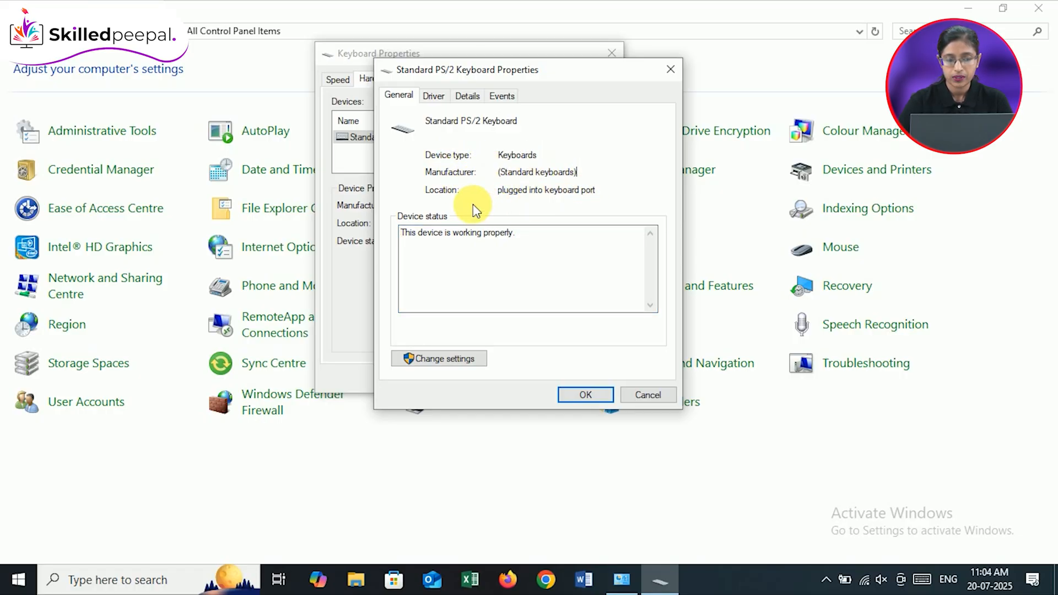
pyautogui.moveTo(499, 191); pyautogui.dragTo(607, 205)
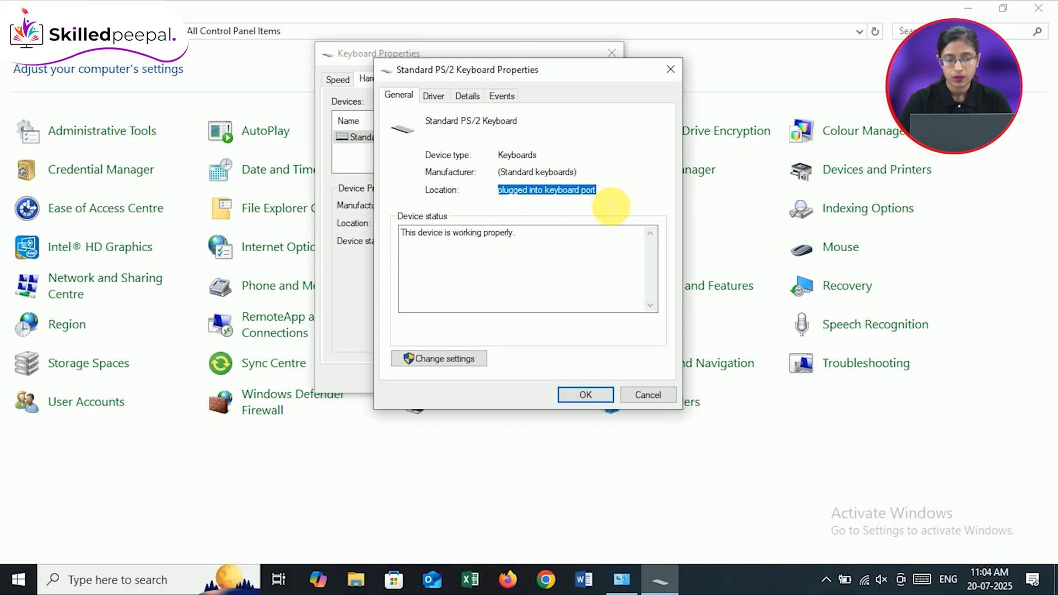
# Review the keyboard driver's provider, version and digital signer, and view the details of its driver files.
pyautogui.click(428, 95)
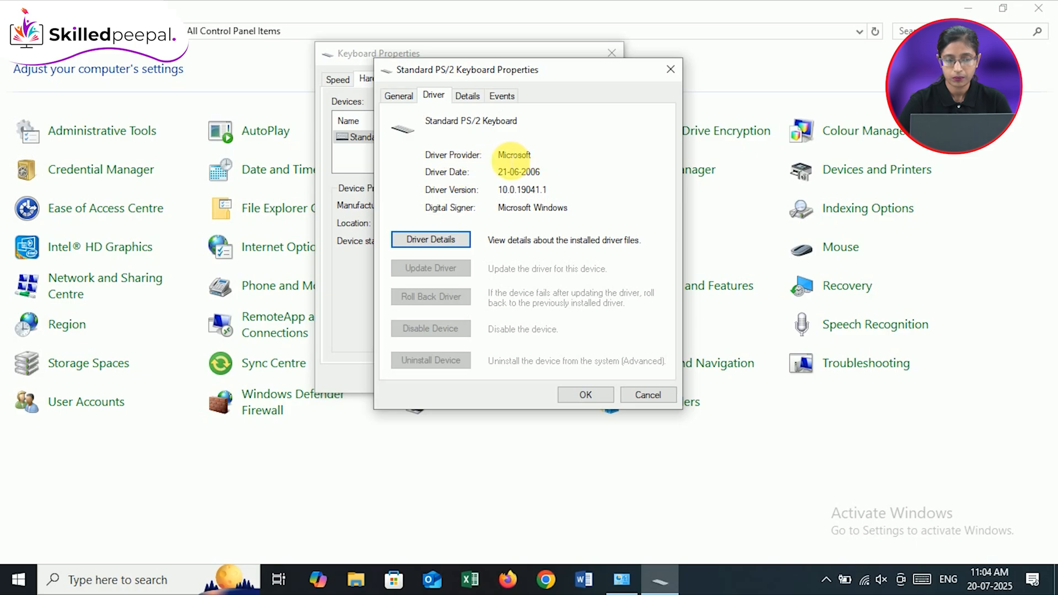
pyautogui.doubleClick(512, 155)
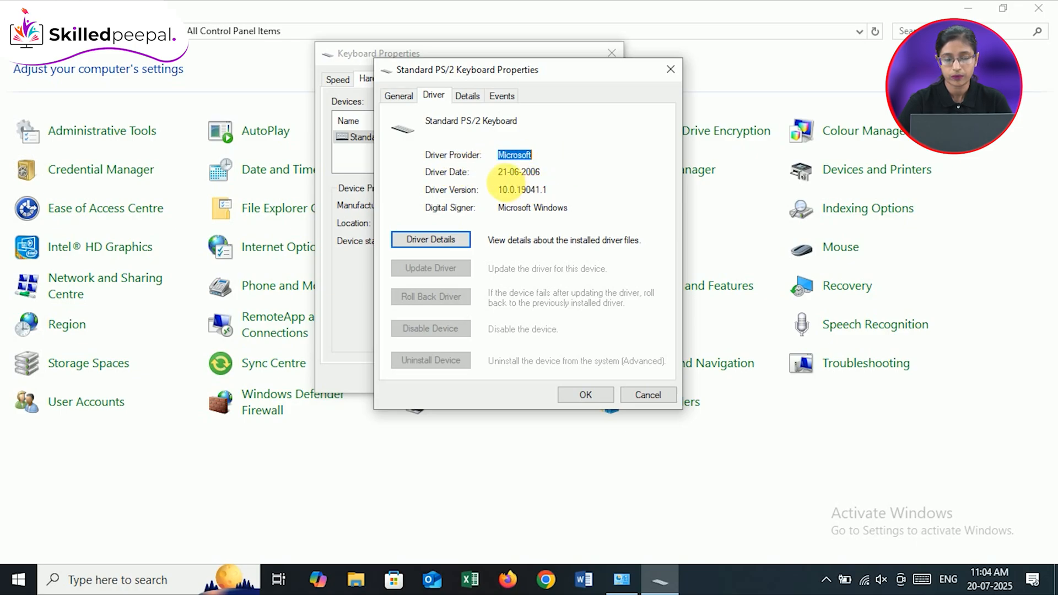
pyautogui.moveTo(503, 190); pyautogui.dragTo(553, 208)
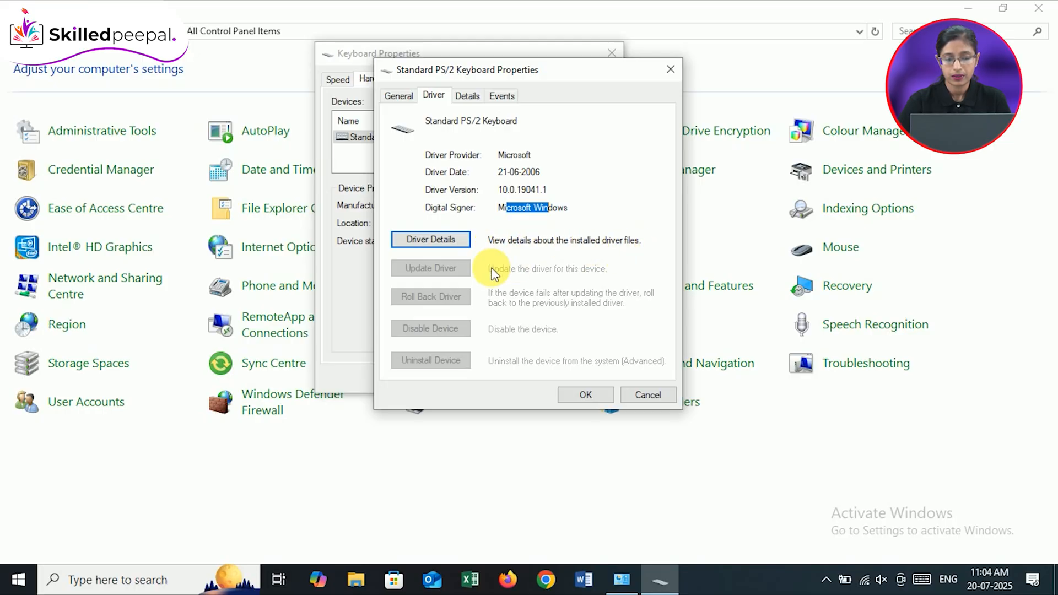
pyautogui.click(429, 243)
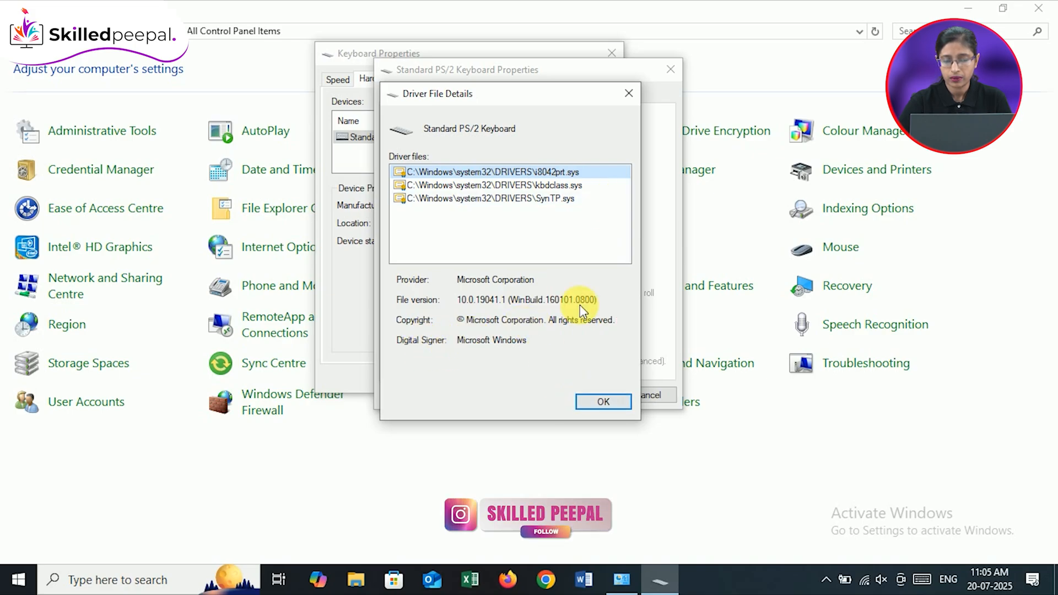
pyautogui.click(606, 402)
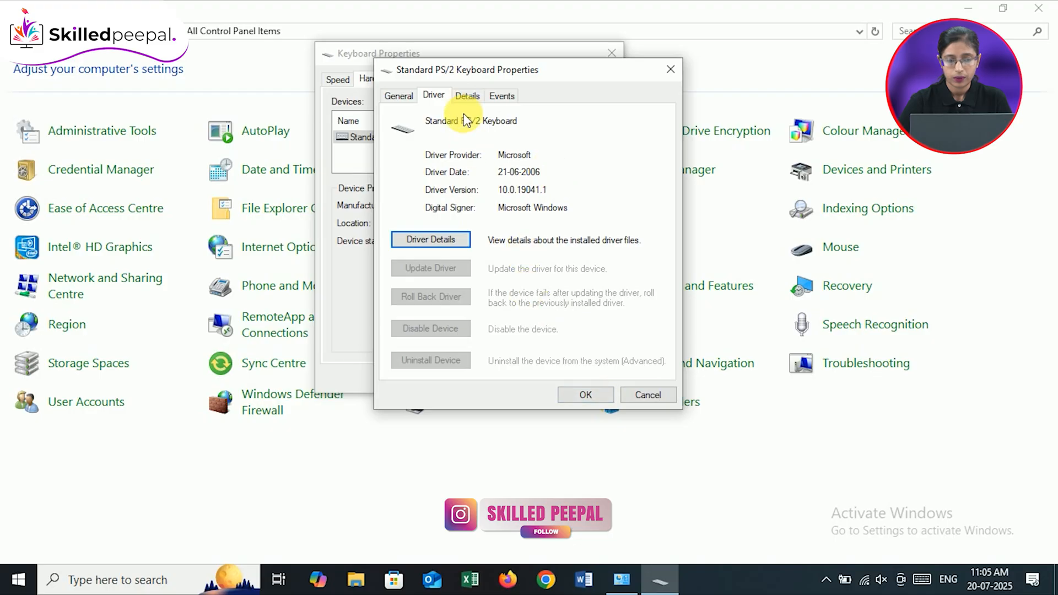
pyautogui.click(467, 97)
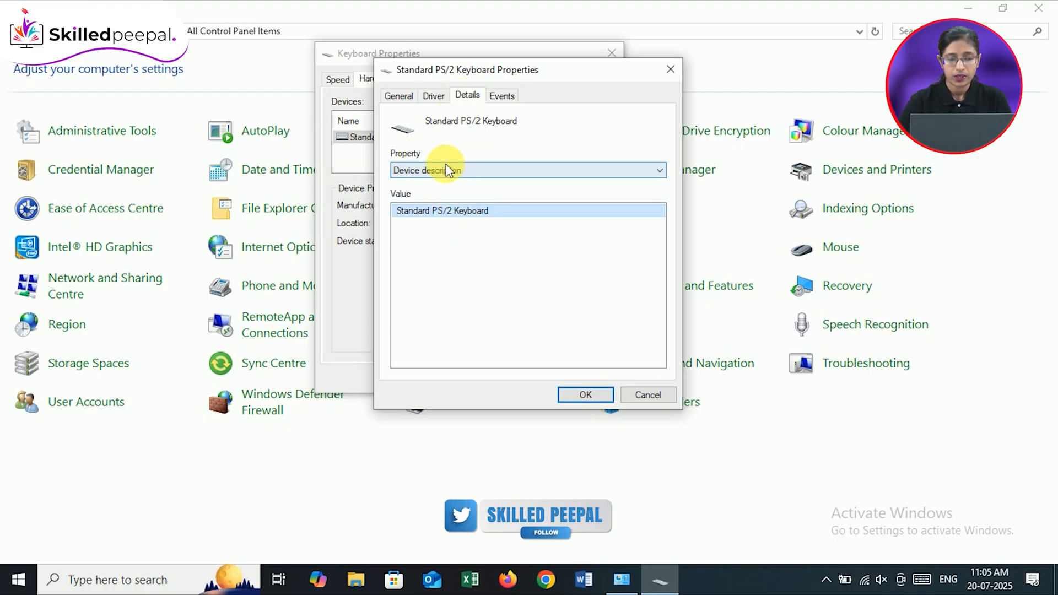
pyautogui.click(470, 169)
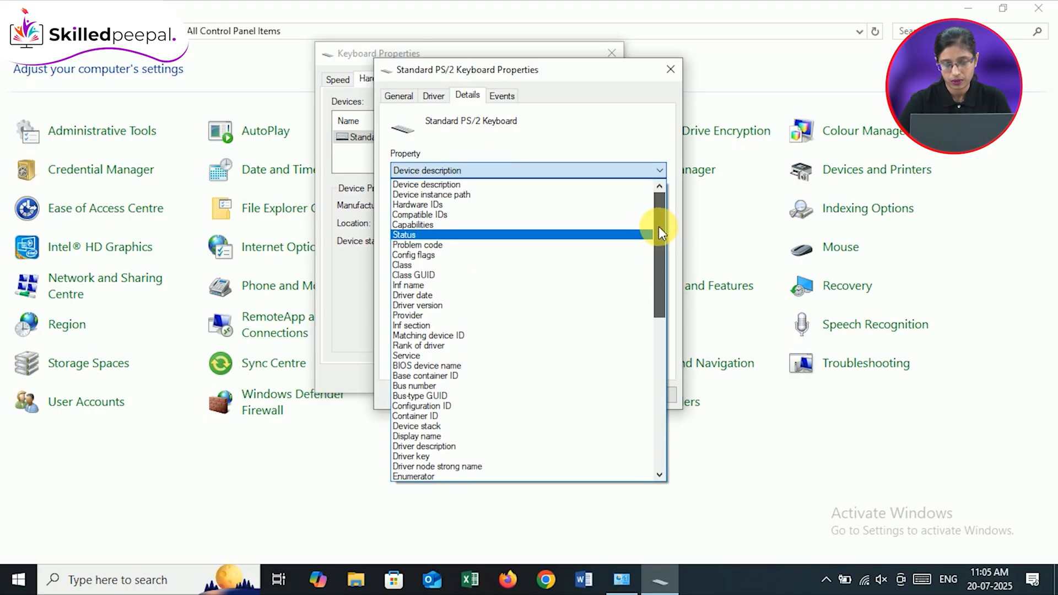
pyautogui.click(554, 240)
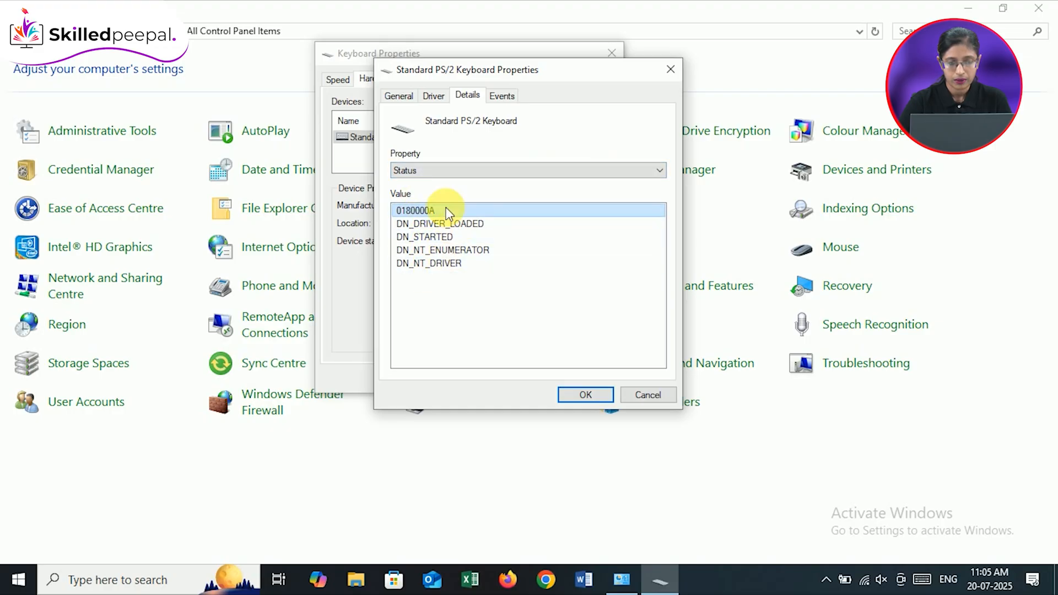
pyautogui.click(494, 172)
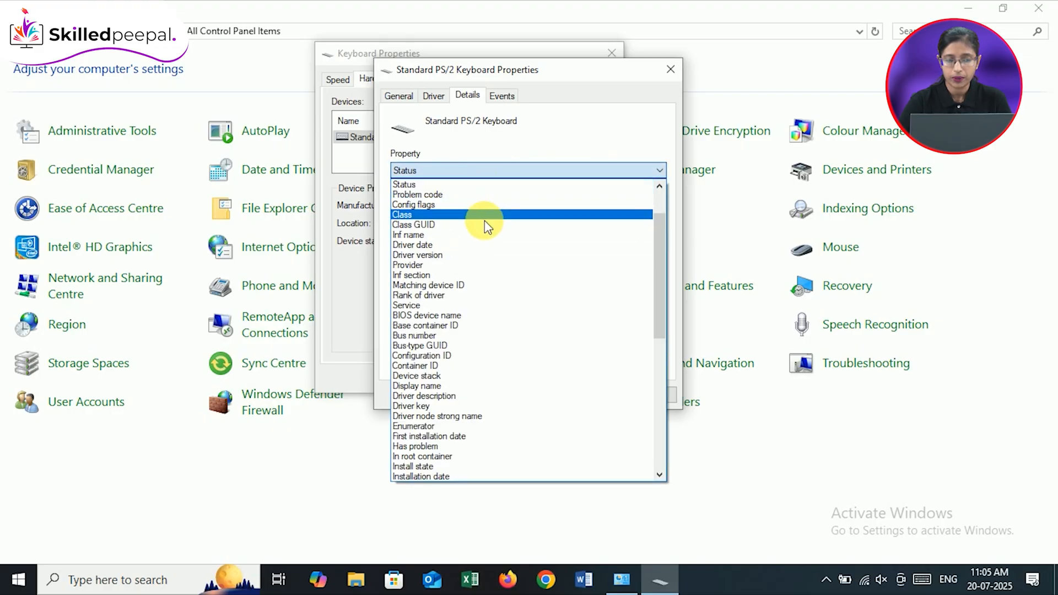
pyautogui.click(485, 246)
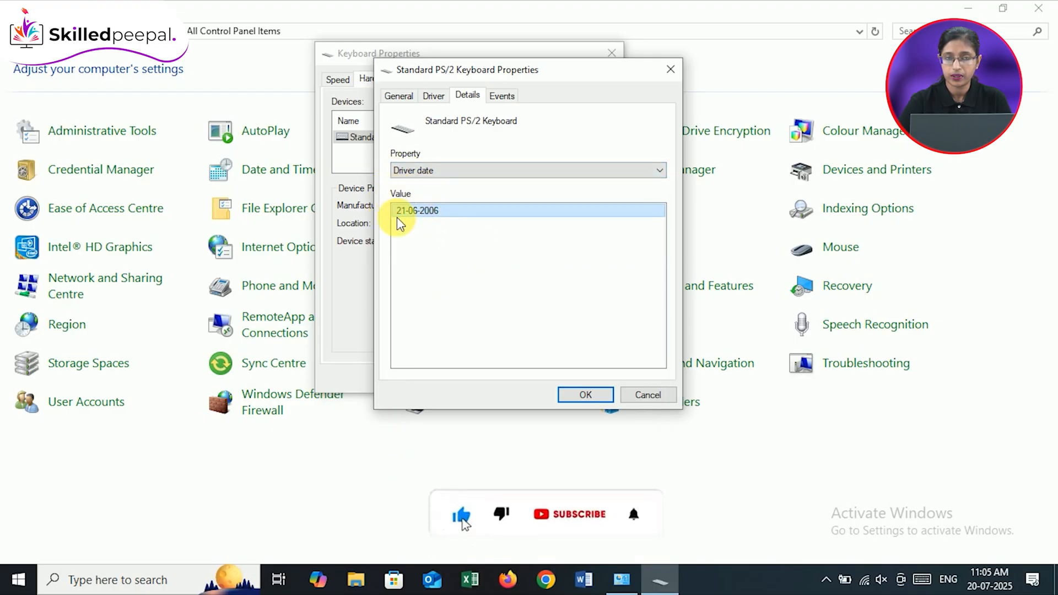
# View the Power data property of the keyboard, including its power state and capabilities.
pyautogui.click(473, 167)
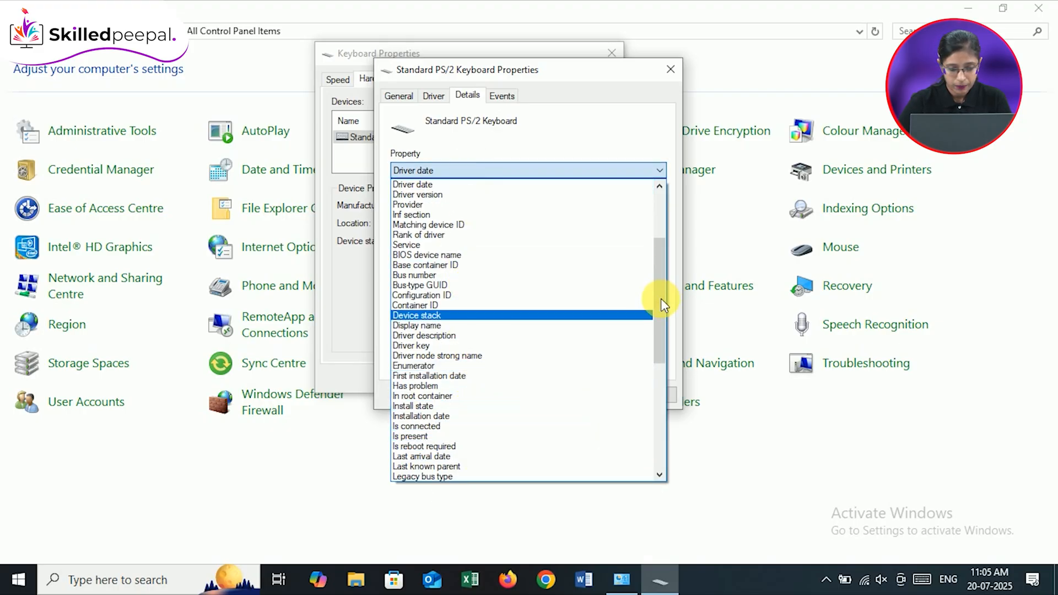
pyautogui.moveTo(663, 300); pyautogui.dragTo(663, 388)
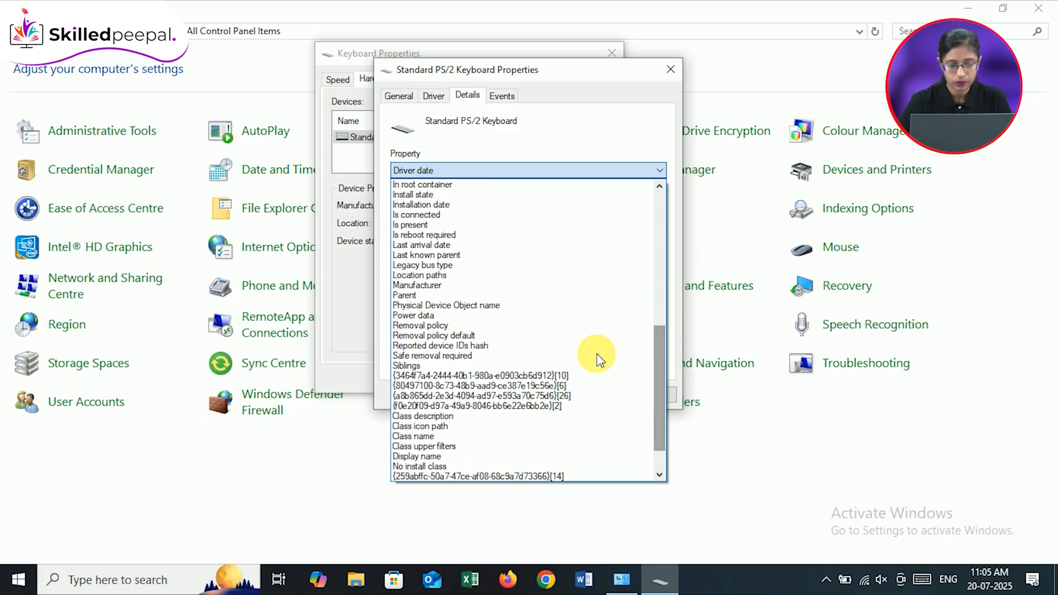
pyautogui.click(510, 317)
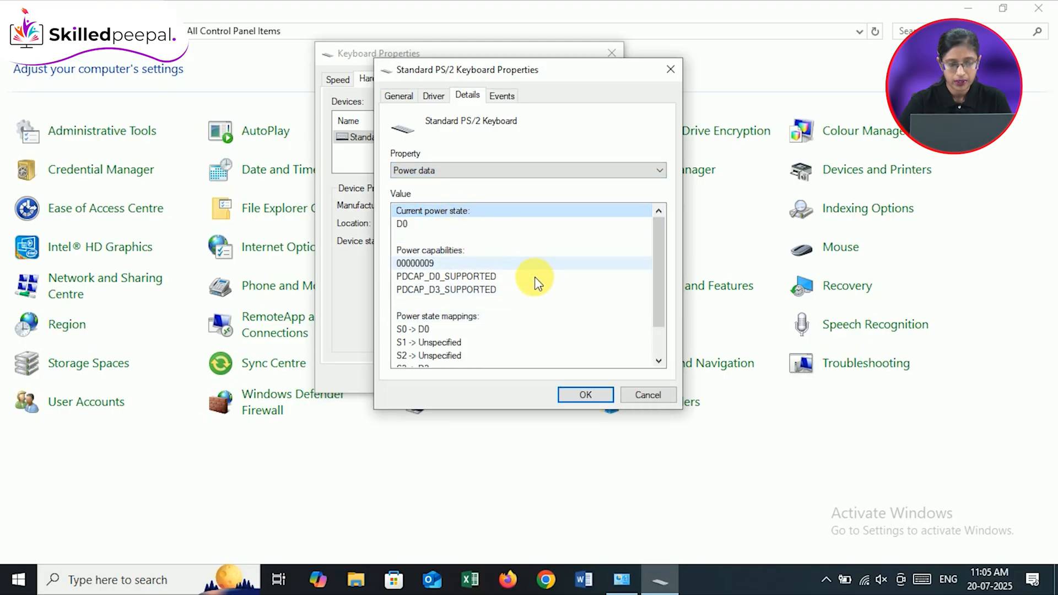
pyautogui.moveTo(659, 272); pyautogui.dragTo(655, 215)
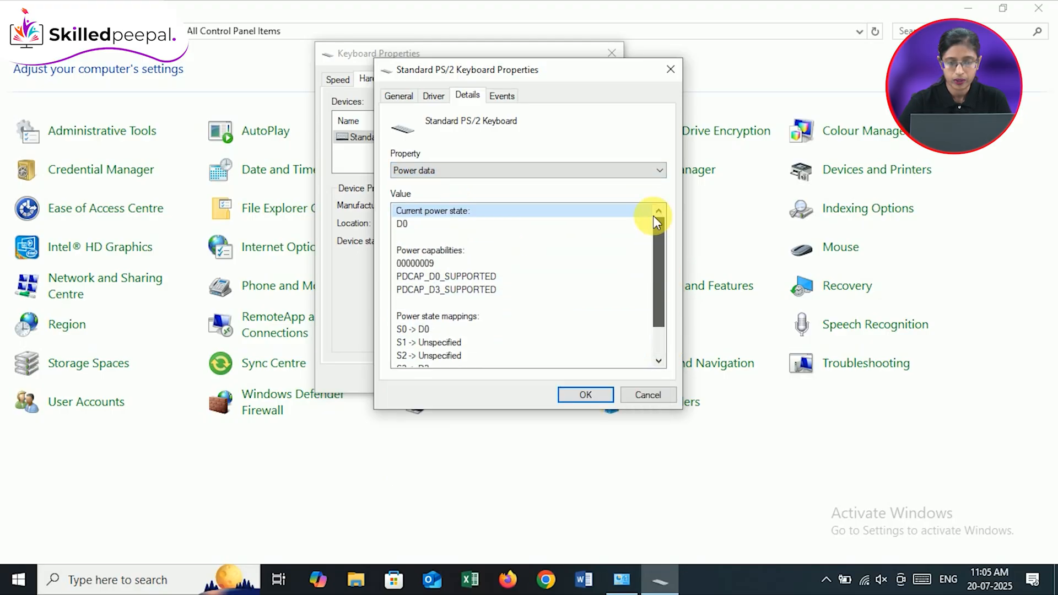
# View the keyboard's BIOS device name property, followed by its Hardware IDs.
pyautogui.click(540, 170)
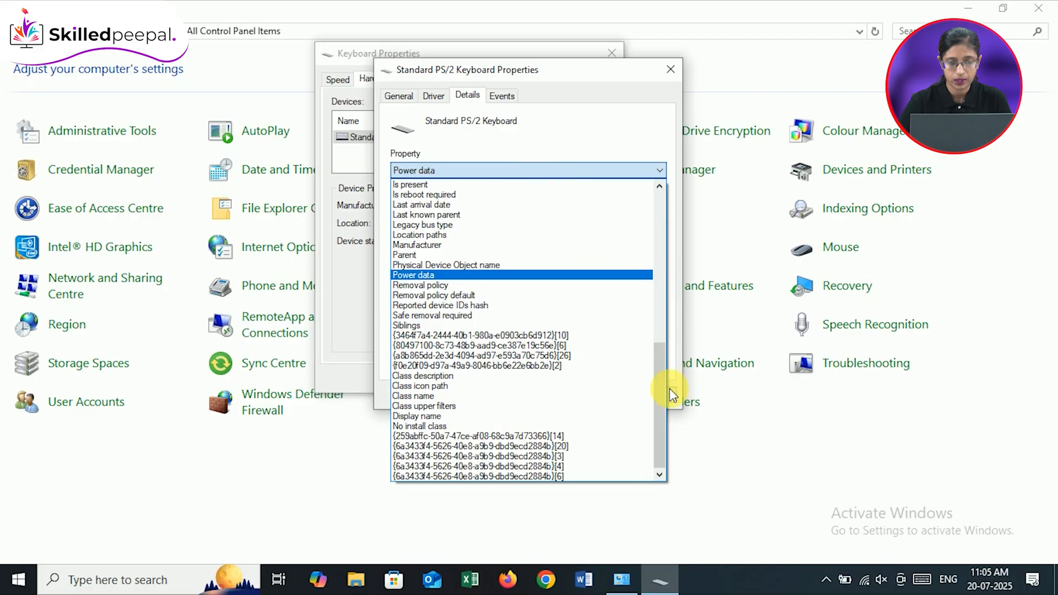
pyautogui.moveTo(662, 403); pyautogui.dragTo(659, 279)
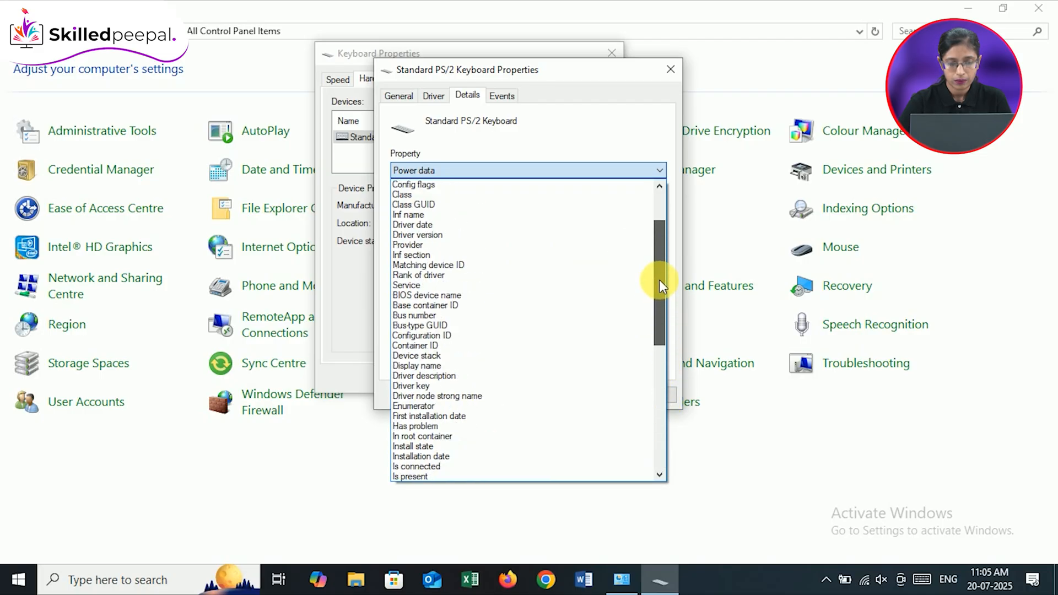
pyautogui.click(502, 295)
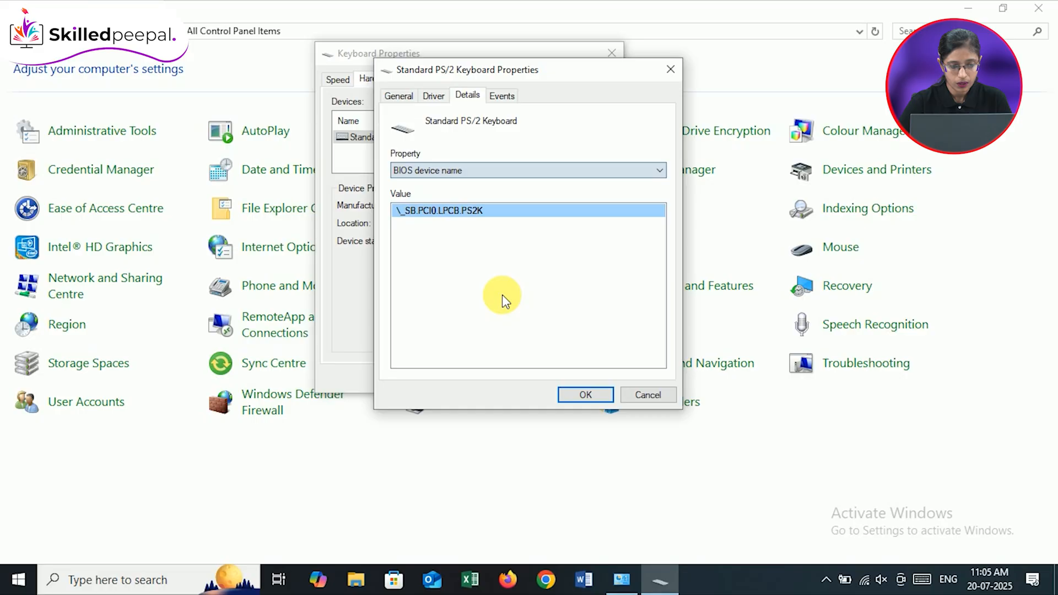
pyautogui.click(614, 176)
pyautogui.moveTo(657, 265); pyautogui.dragTo(656, 183)
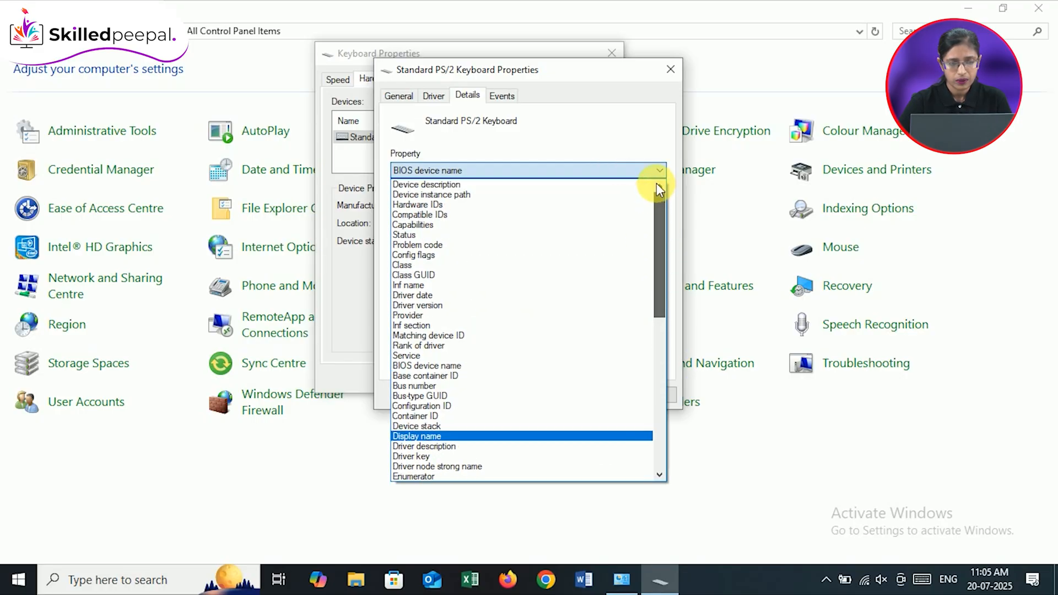
pyautogui.click(514, 205)
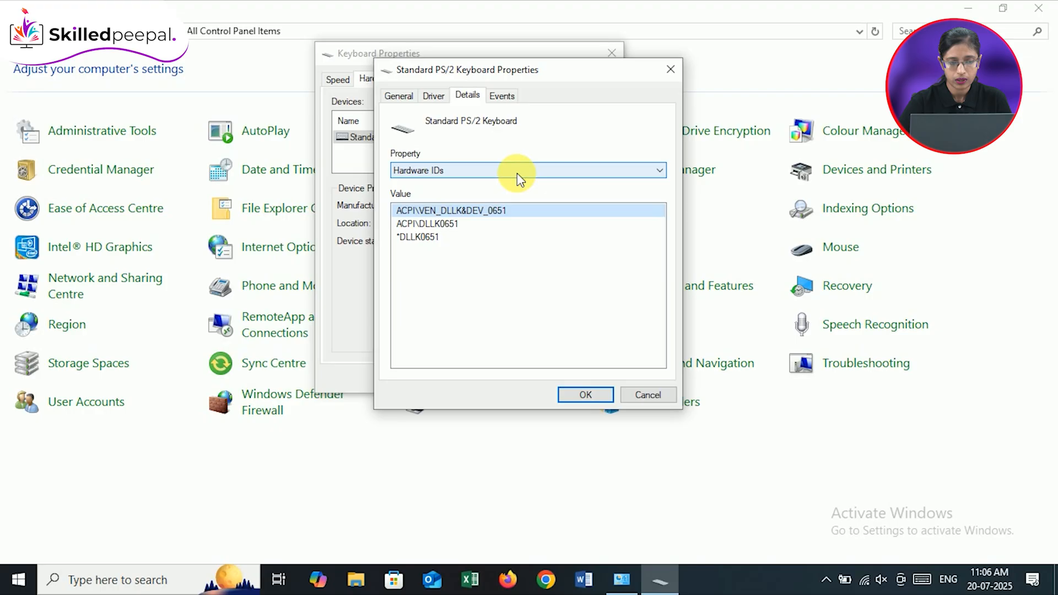
# View the keyboard's Device instance path and return the displayed property to Device description.
pyautogui.click(517, 173)
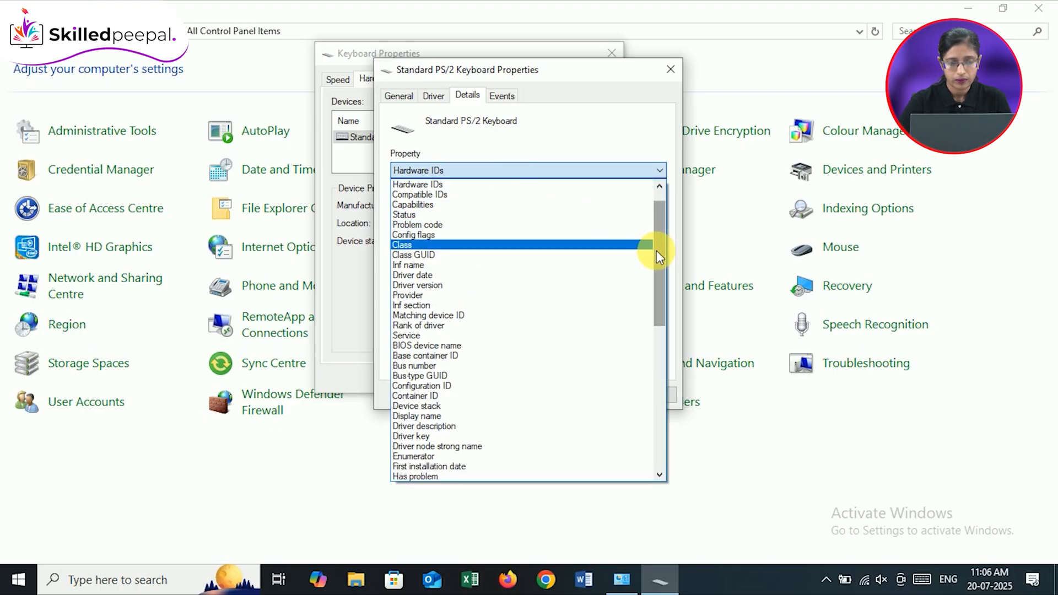
pyautogui.moveTo(657, 250); pyautogui.dragTo(647, 201)
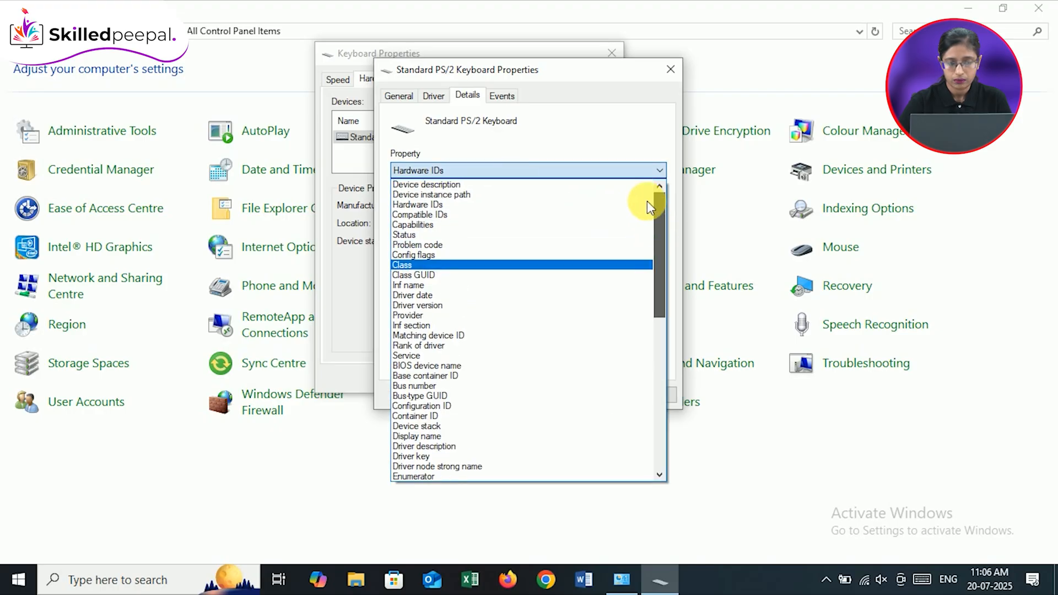
pyautogui.click(585, 195)
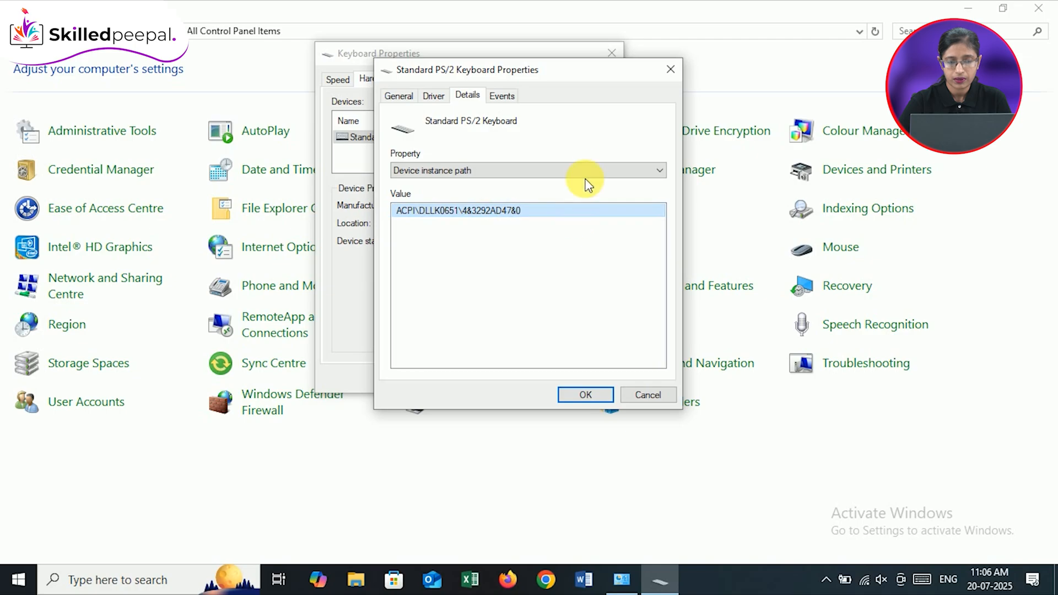
pyautogui.click(597, 170)
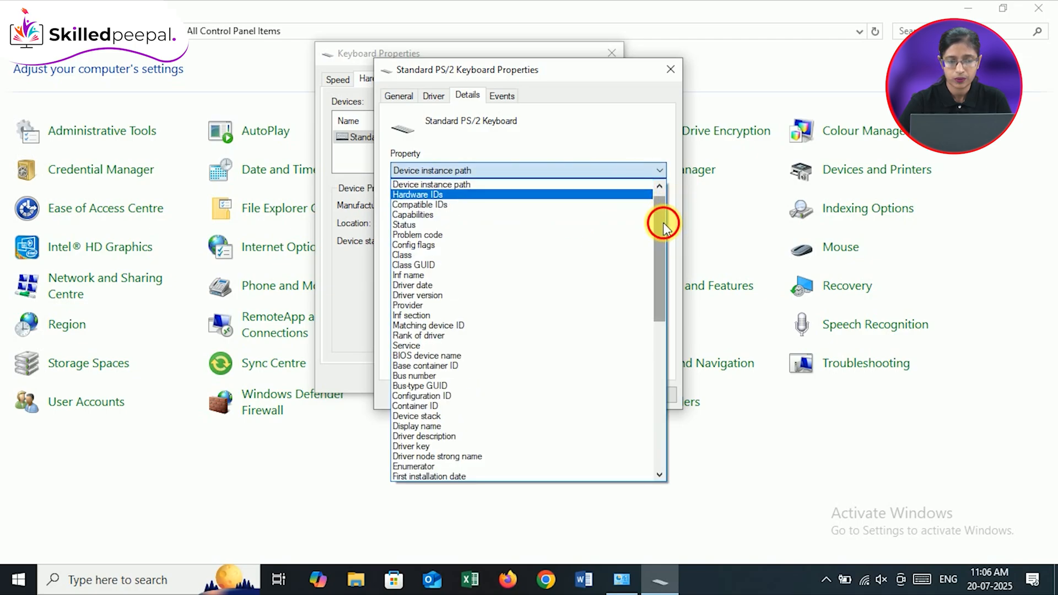
pyautogui.moveTo(664, 228); pyautogui.dragTo(636, 201)
pyautogui.click(621, 185)
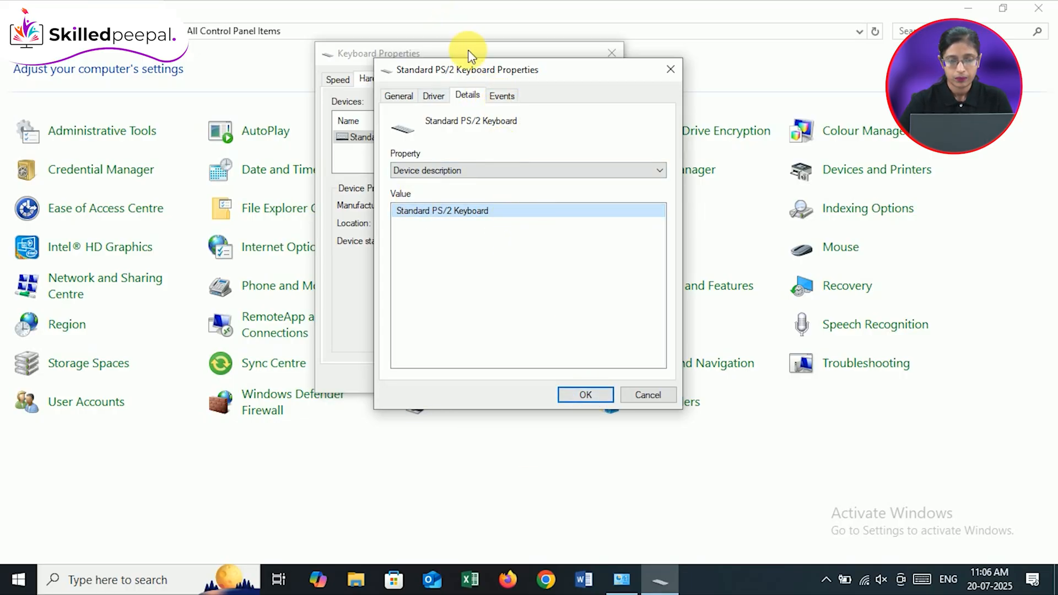
# Review the keyboard's device events with their timestamps, descriptions and event information.
pyautogui.click(503, 98)
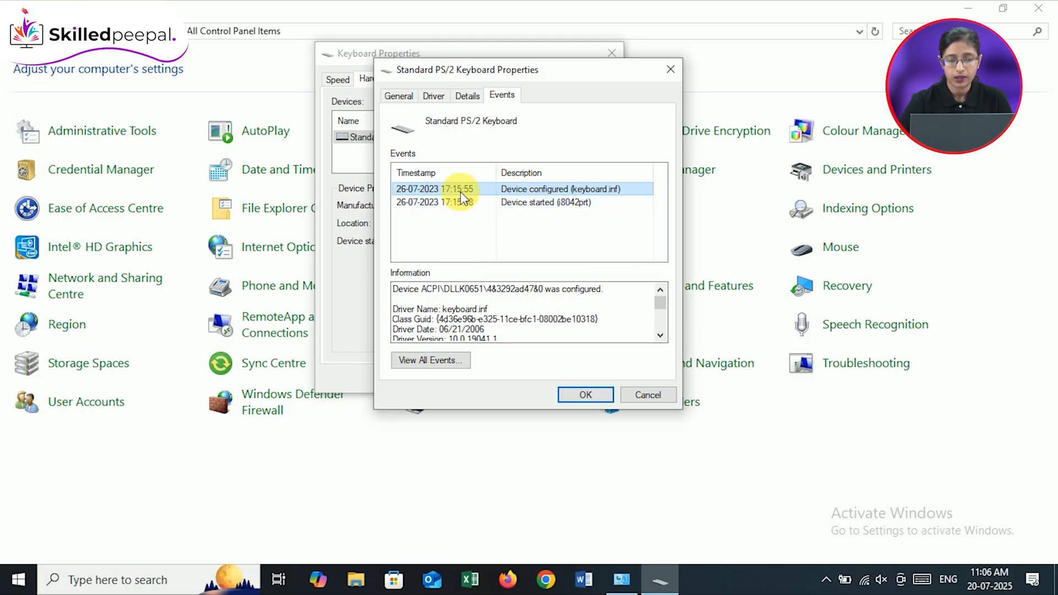
pyautogui.click(660, 303)
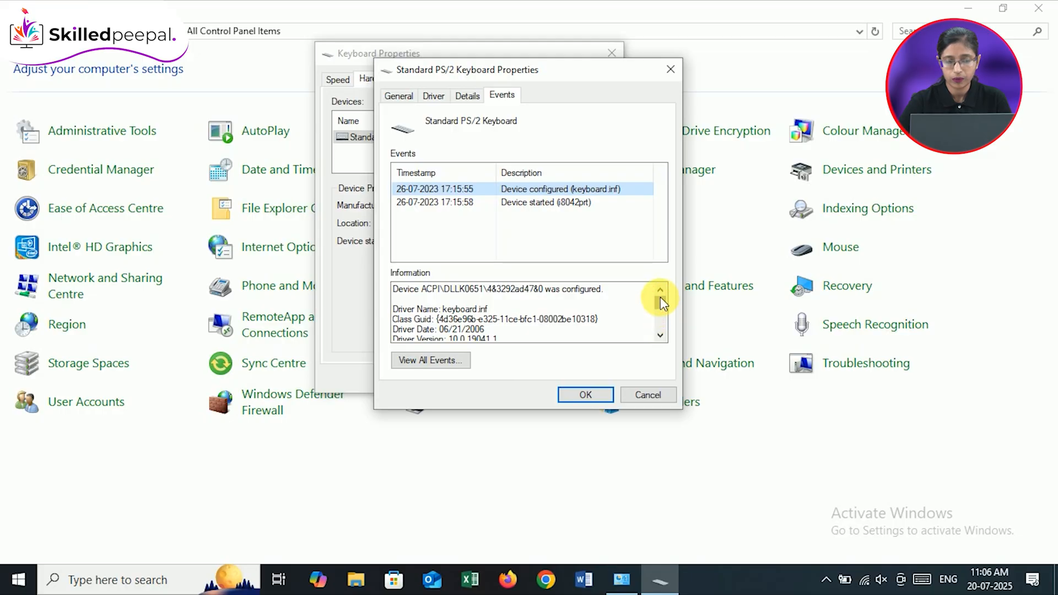
pyautogui.moveTo(661, 302)
pyautogui.mouseDown()
pyautogui.moveTo(661, 326)
pyautogui.moveTo(661, 298)
pyautogui.mouseUp()
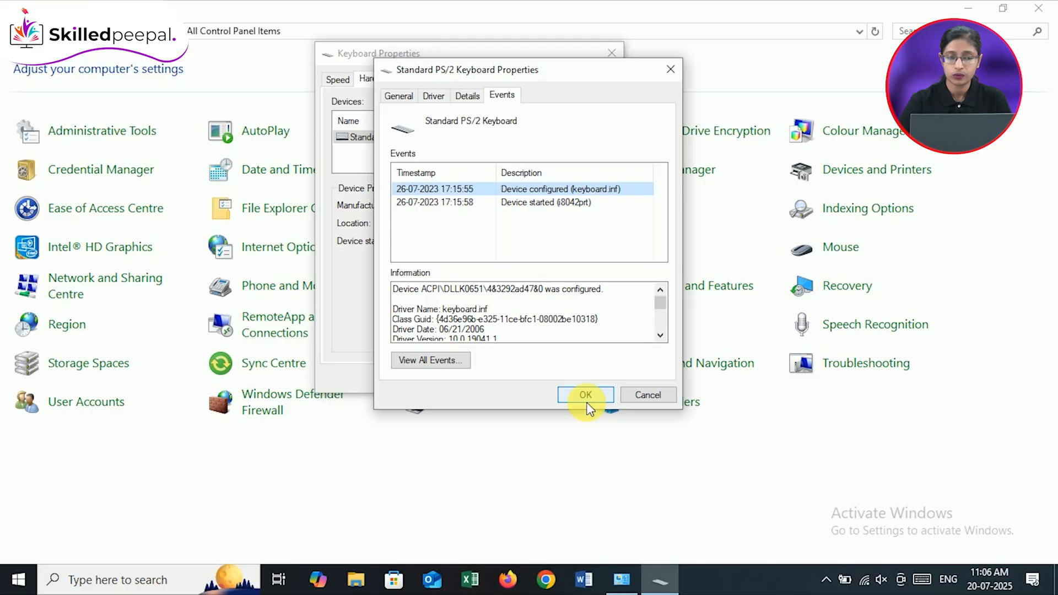
# Open the complete list of keyboard events in Event Viewer, shifting the loading dialogs slightly while they load.
pyautogui.click(445, 361)
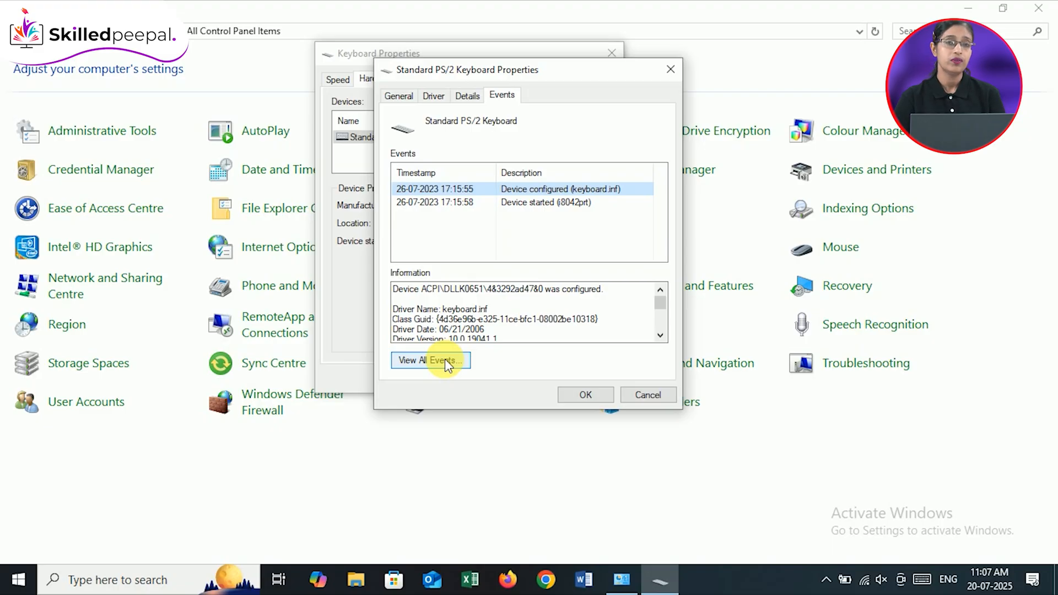
pyautogui.click(445, 361)
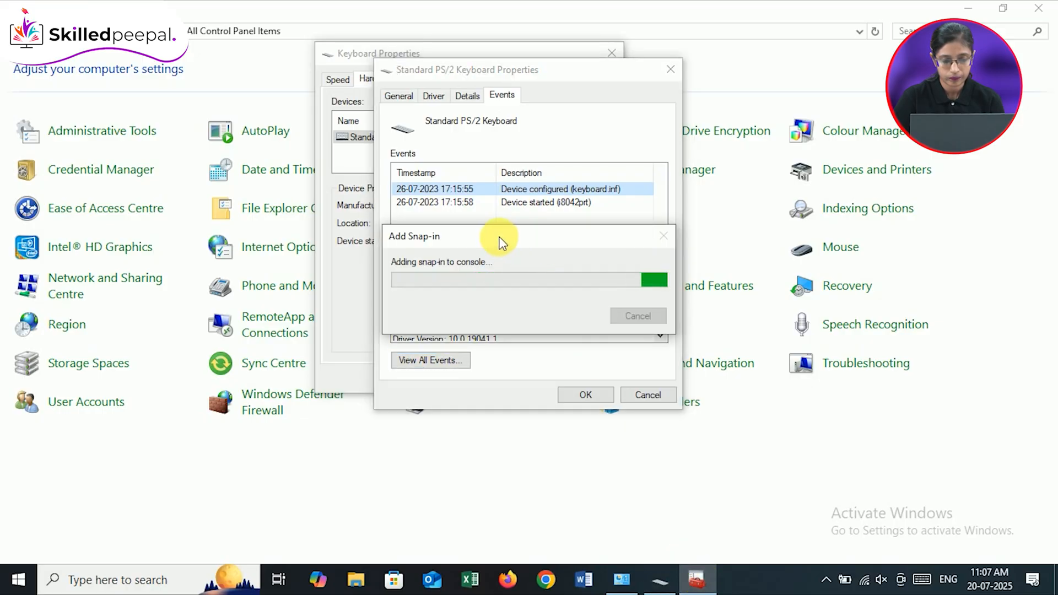
pyautogui.moveTo(500, 237); pyautogui.dragTo(524, 219)
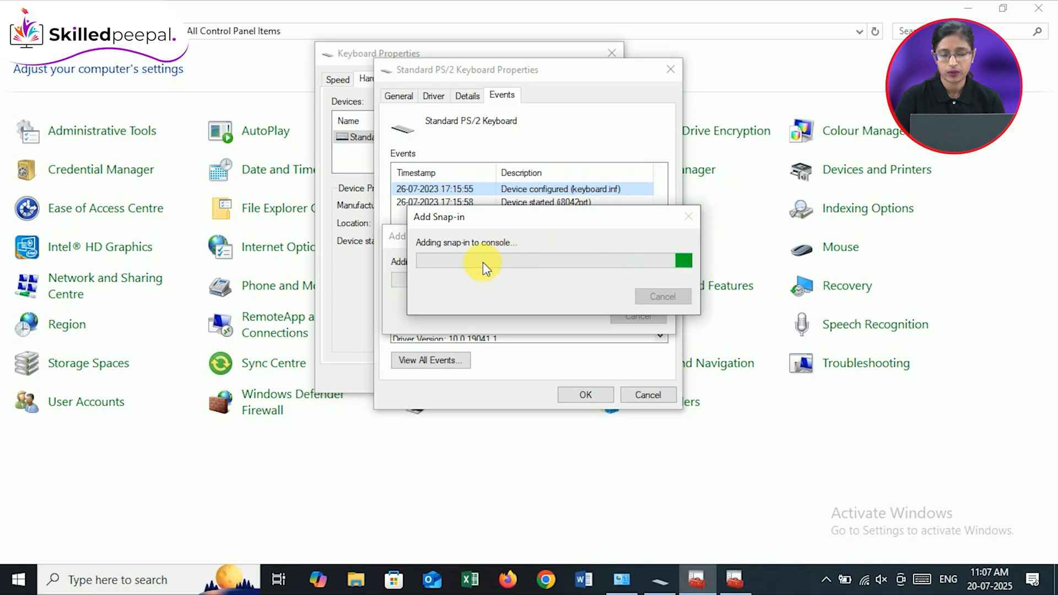
pyautogui.click(402, 326)
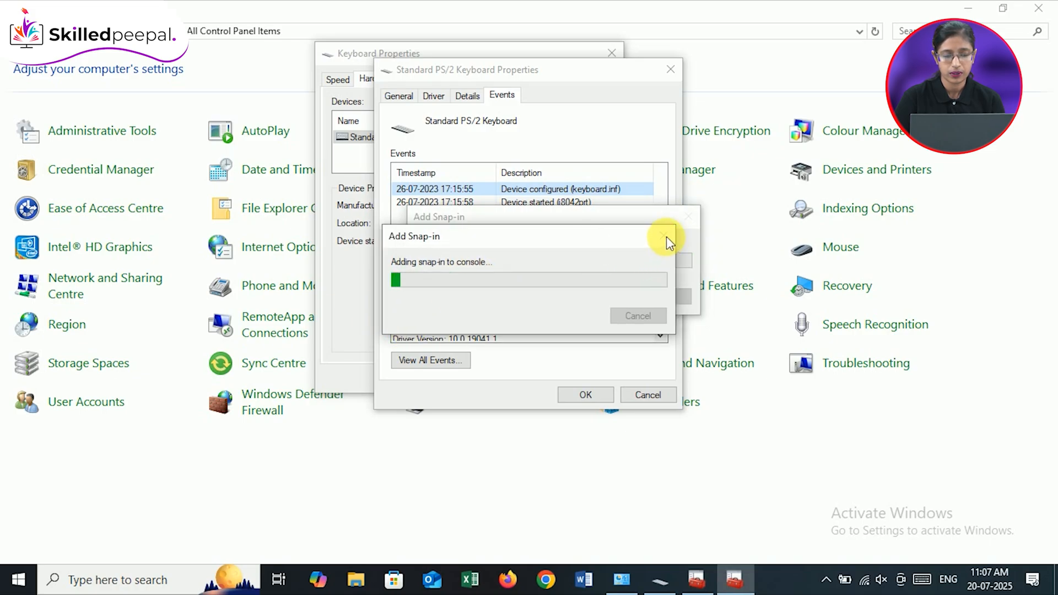
pyautogui.click(626, 217)
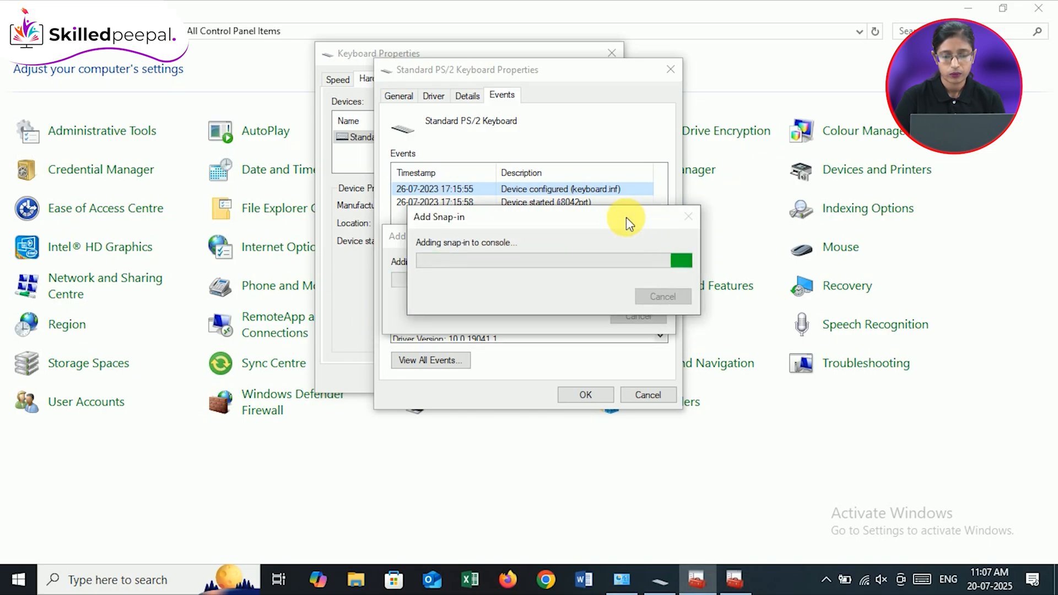
pyautogui.moveTo(615, 218); pyautogui.dragTo(596, 235)
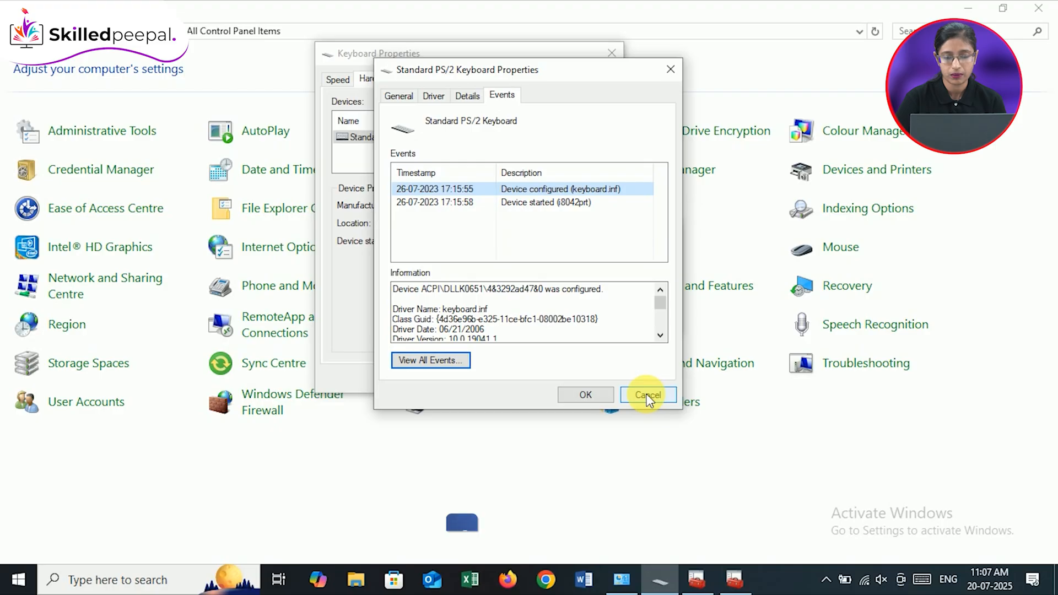
# Close both keyboard properties dialogs and end the stalled Event Viewer snap-in, unloading it and dismissing the error dialogs.
pyautogui.click(672, 70)
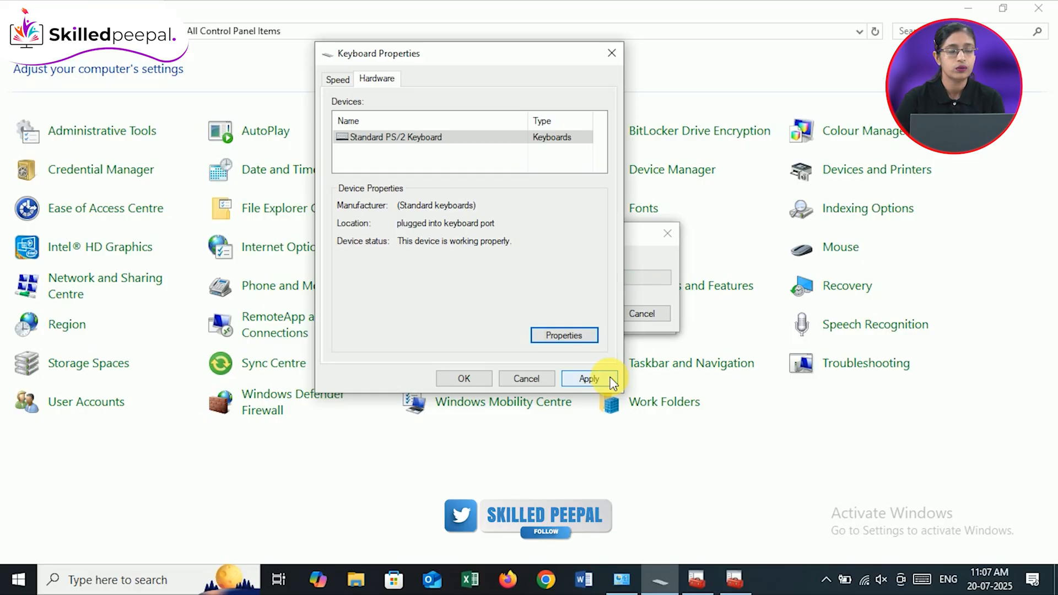
pyautogui.click(610, 56)
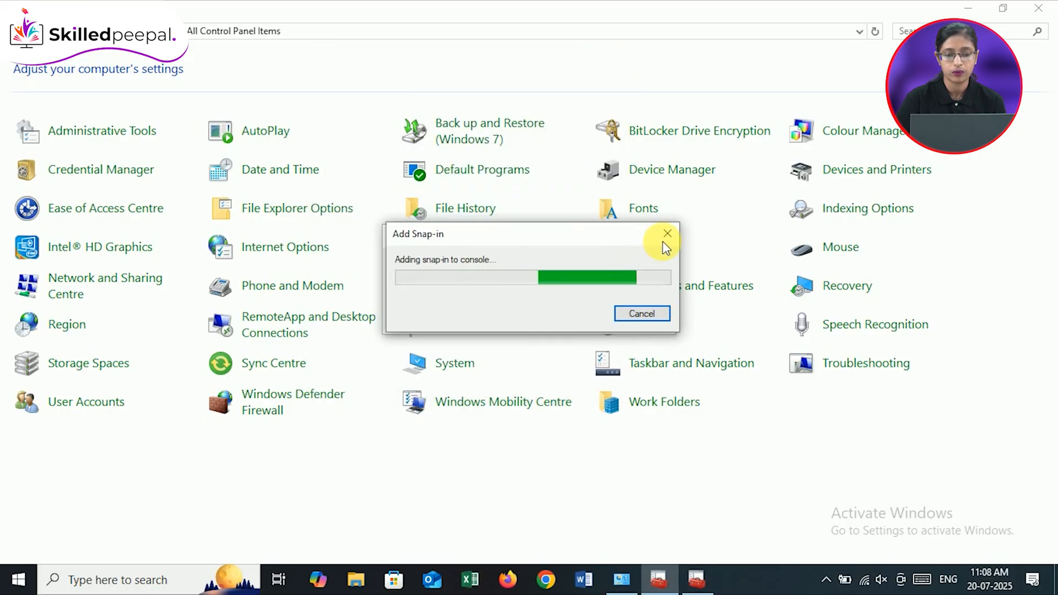
pyautogui.click(668, 233)
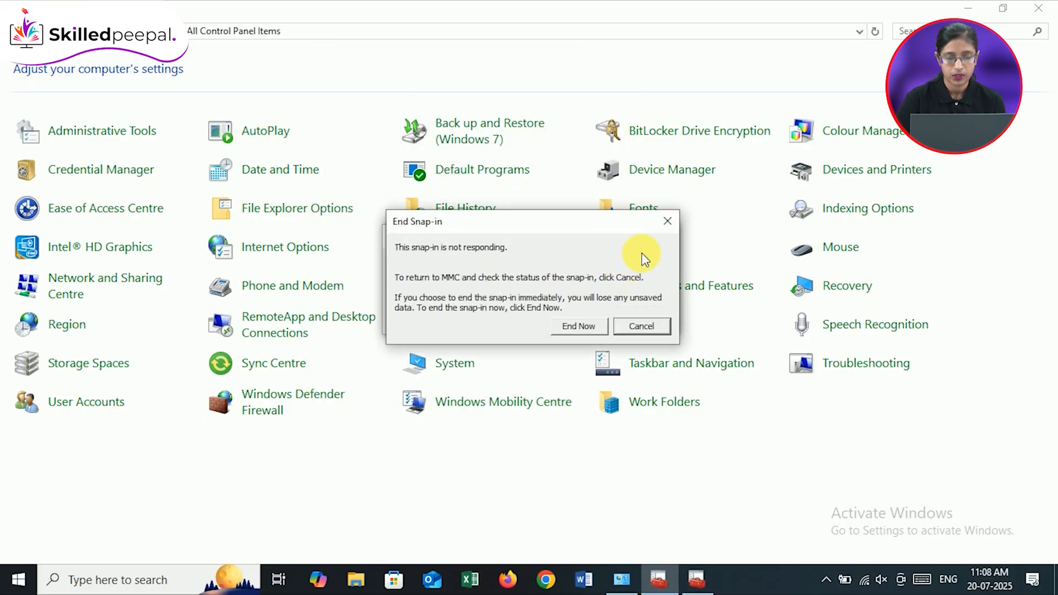
pyautogui.click(588, 327)
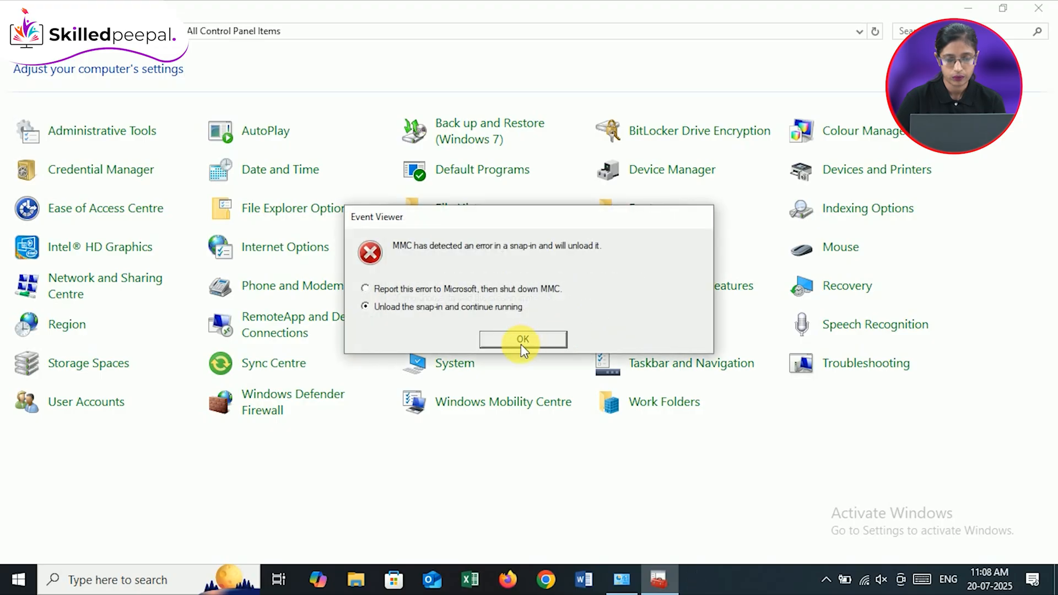
pyautogui.click(521, 341)
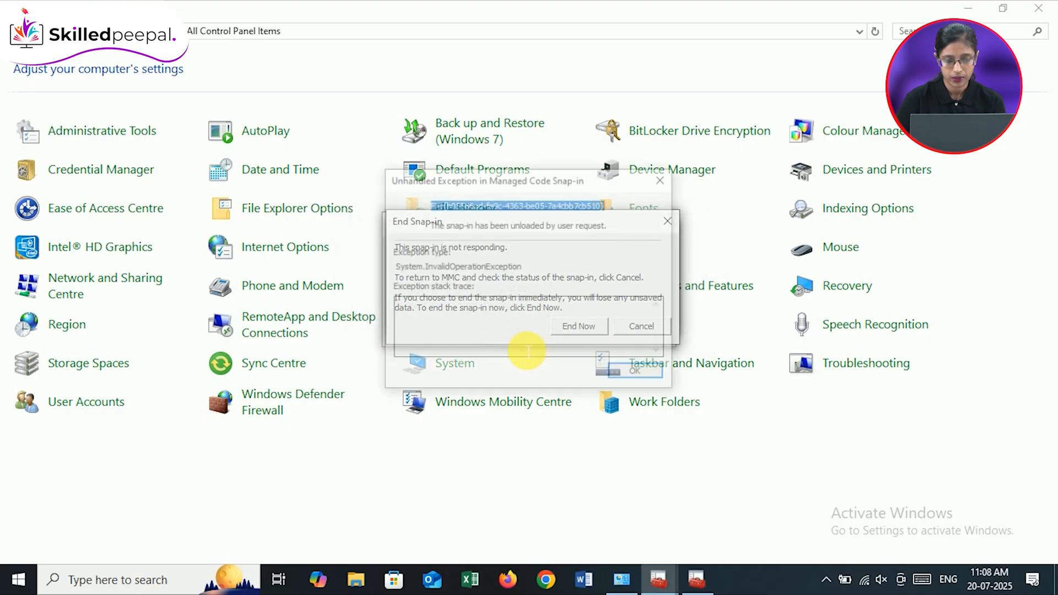
pyautogui.click(657, 181)
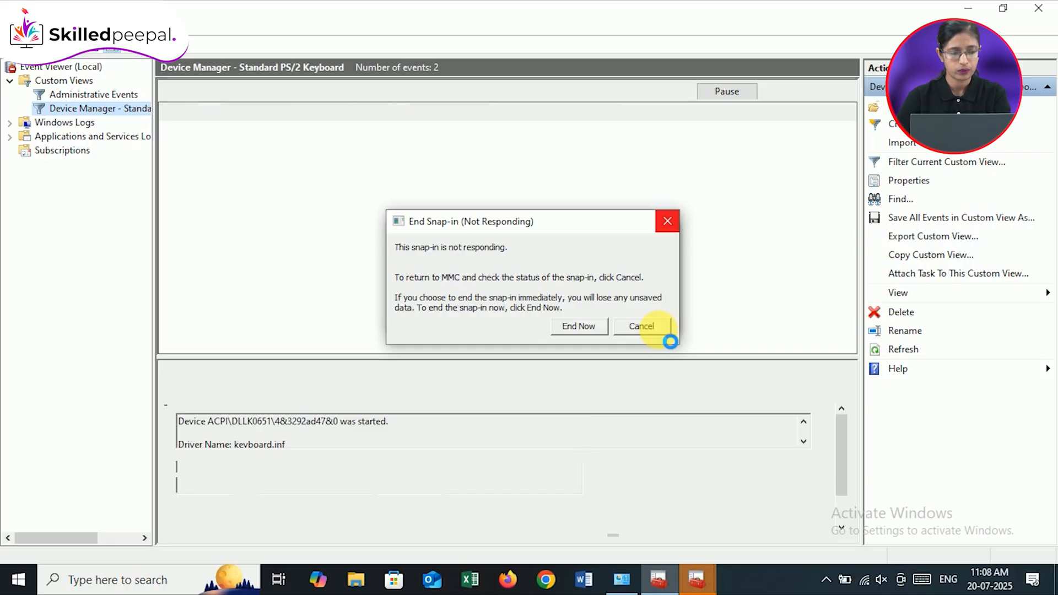
pyautogui.click(655, 327)
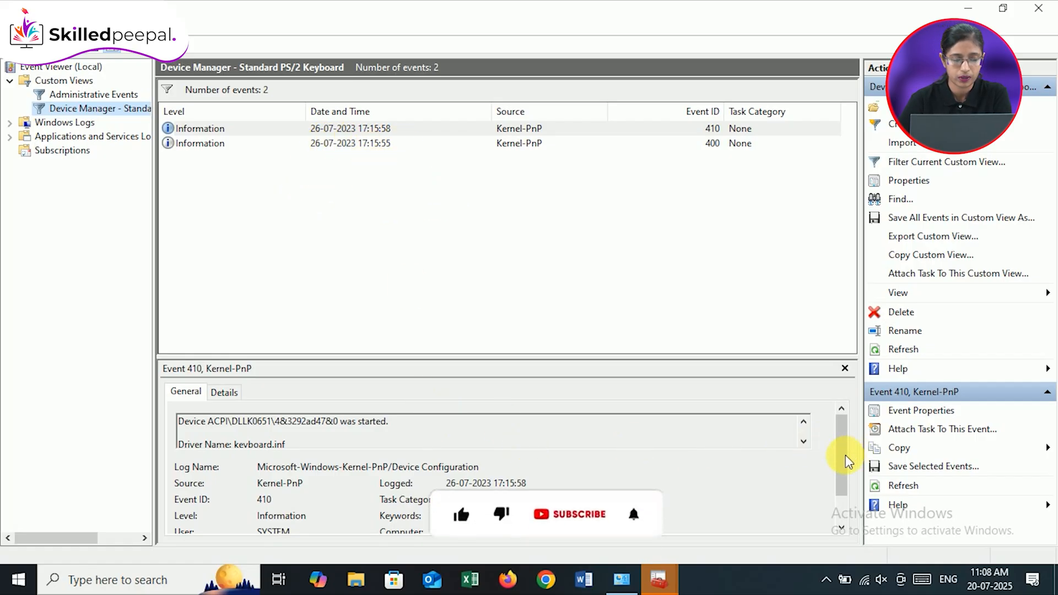
# Examine the general information and details of the keyboard's Event 410, Kernel-PnP, in Event Viewer.
pyautogui.scroll(-3, 846, 465)
pyautogui.scroll(3, 838, 508)
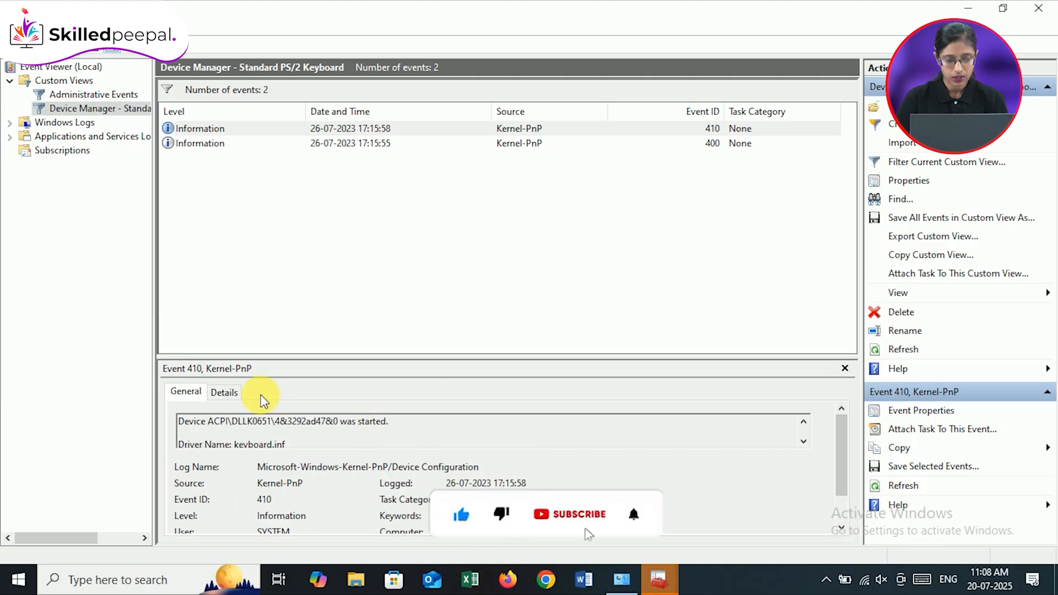
pyautogui.click(230, 393)
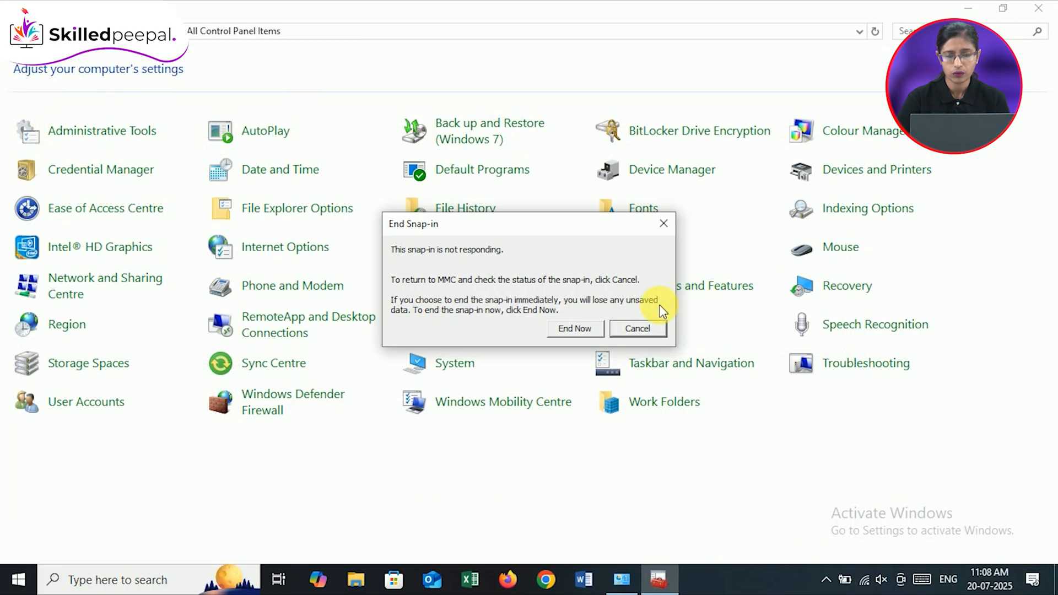
# End the remaining unresponsive Event Viewer snap-in and return to the list of all Control Panel items.
pyautogui.click(567, 331)
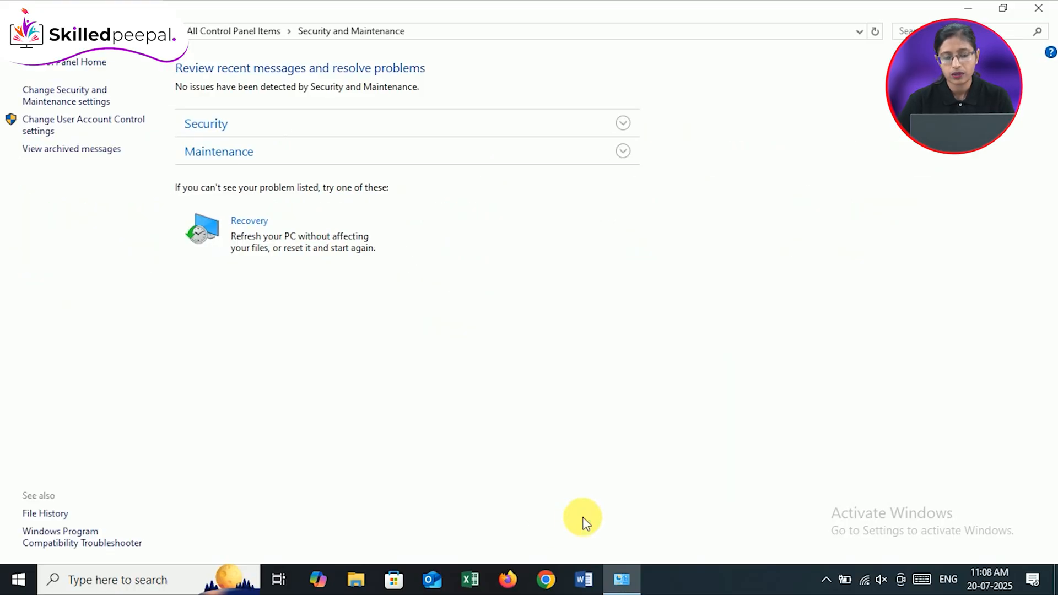
pyautogui.click(235, 30)
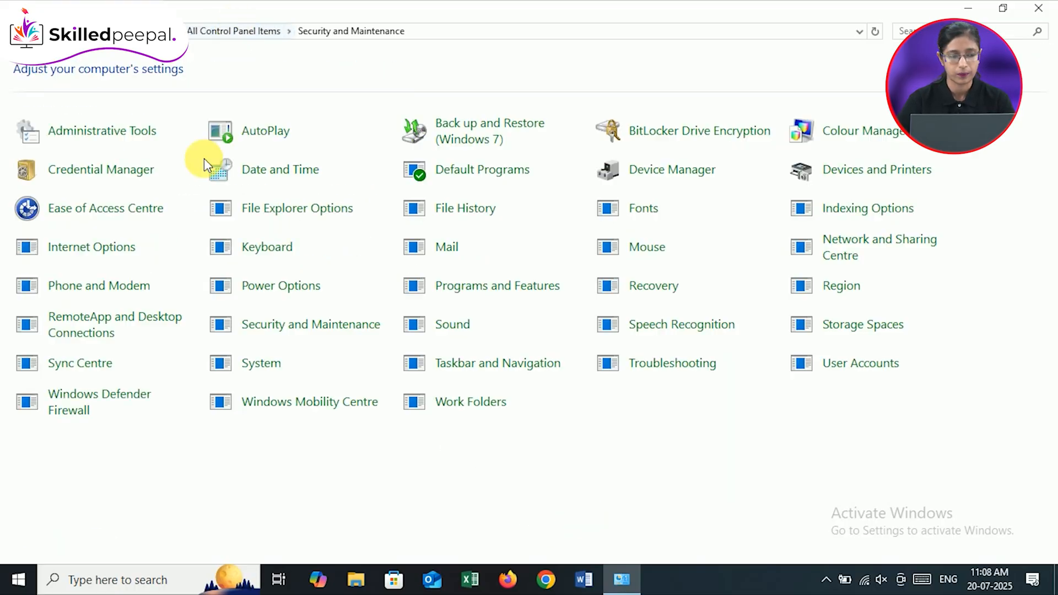